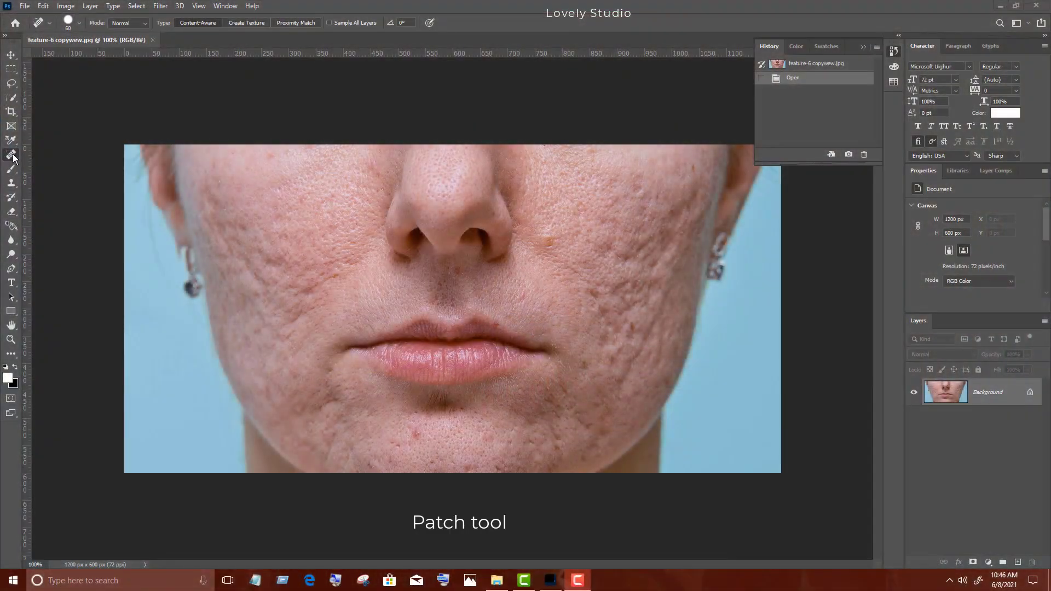
# Step: Reveal the healing tools group in the toolbar to reach the Patch Tool
pyautogui.rightClick(13, 156)
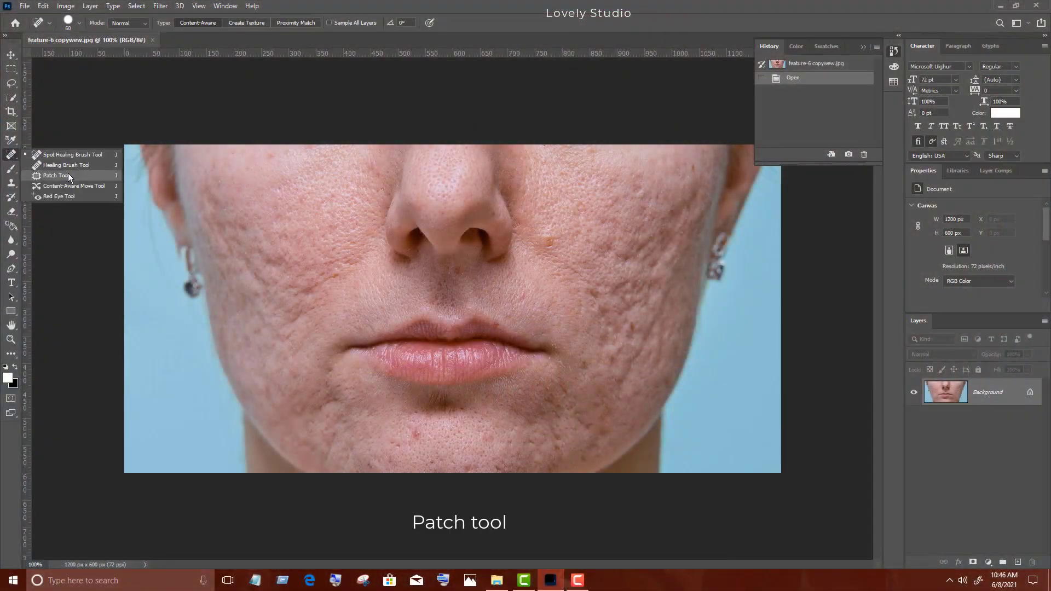
# Step: Select the Patch Tool and patch the first four scars on the right upper cheek
pyautogui.click(90, 175)
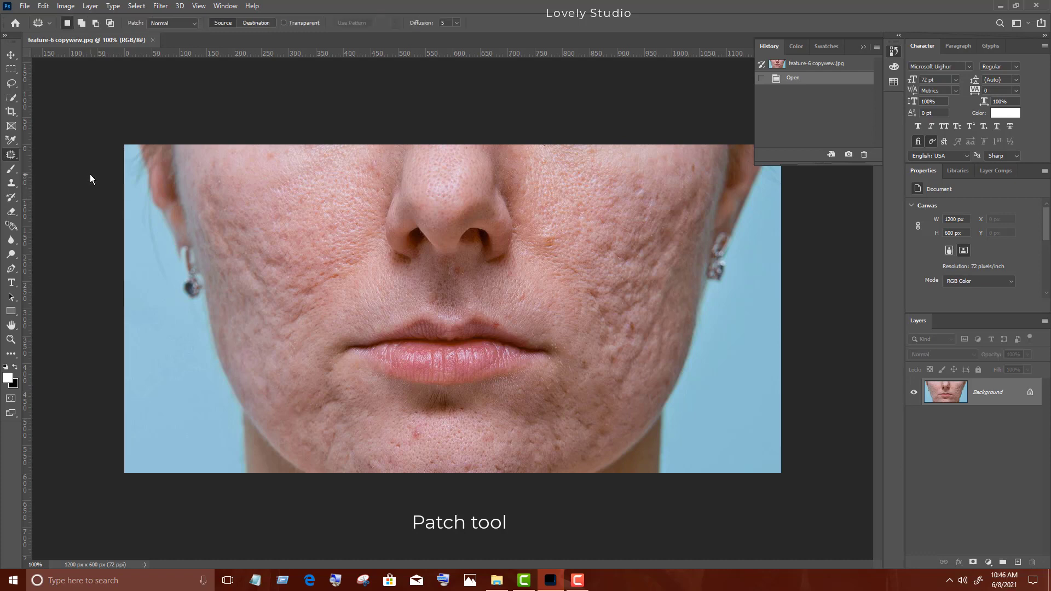
pyautogui.moveTo(613, 192)
pyautogui.mouseDown()
pyautogui.moveTo(606, 198)
pyautogui.moveTo(621, 197)
pyautogui.moveTo(615, 179)
pyautogui.moveTo(645, 191)
pyautogui.moveTo(657, 172)
pyautogui.mouseUp()
pyautogui.hotkey('ctrl', 'd')
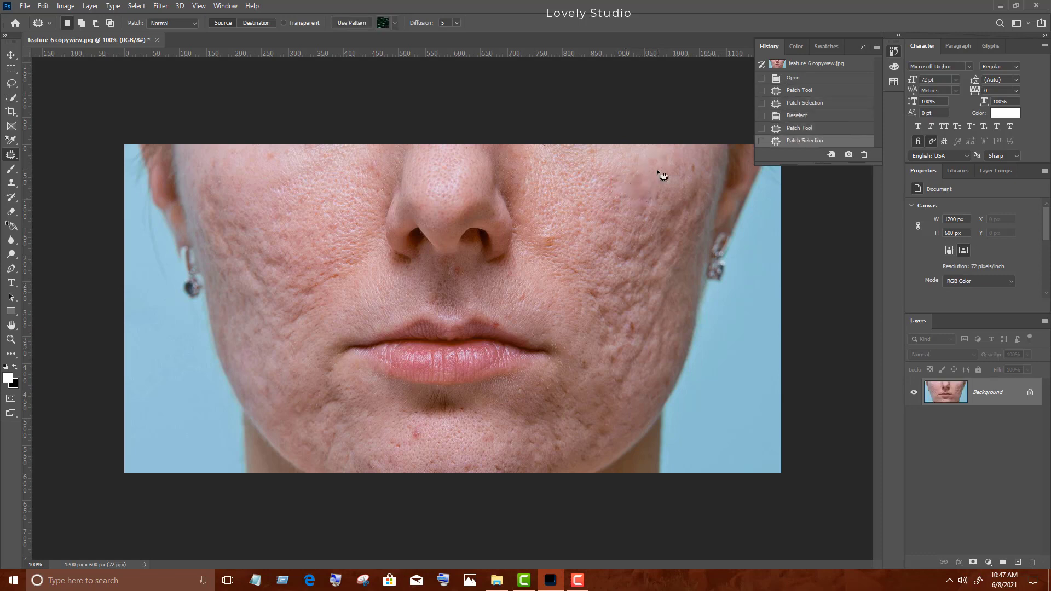
pyautogui.hotkey('ctrl', 'd')
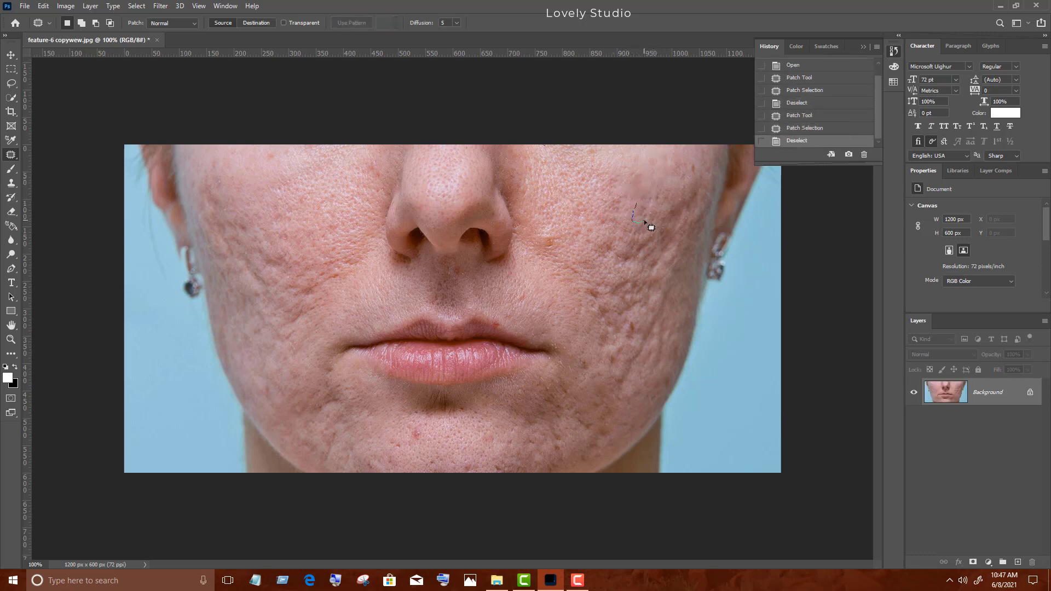
pyautogui.moveTo(669, 209)
pyautogui.mouseDown()
pyautogui.moveTo(660, 204)
pyautogui.moveTo(672, 184)
pyautogui.mouseUp()
pyautogui.hotkey('ctrl', 'd')
pyautogui.moveTo(541, 244)
pyautogui.mouseDown()
pyautogui.moveTo(555, 229)
pyautogui.moveTo(545, 221)
pyautogui.mouseUp()
pyautogui.hotkey('ctrl', 'd')
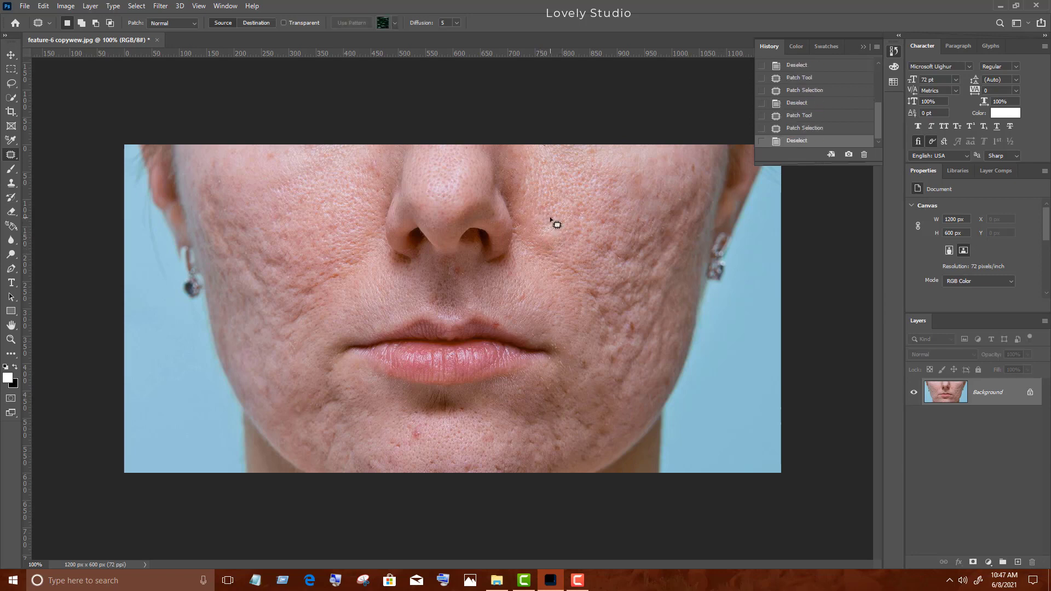
pyautogui.moveTo(610, 203)
pyautogui.mouseDown()
pyautogui.moveTo(598, 201)
pyautogui.moveTo(605, 218)
pyautogui.moveTo(591, 219)
pyautogui.mouseUp()
pyautogui.hotkey('ctrl', 'd')
# Step: Patch four more right-cheek scars with skin from below and beside them
pyautogui.hotkey('ctrl', 'd')
pyautogui.moveTo(699, 184); pyautogui.dragTo(697, 251)
pyautogui.hotkey('ctrl', 'd')
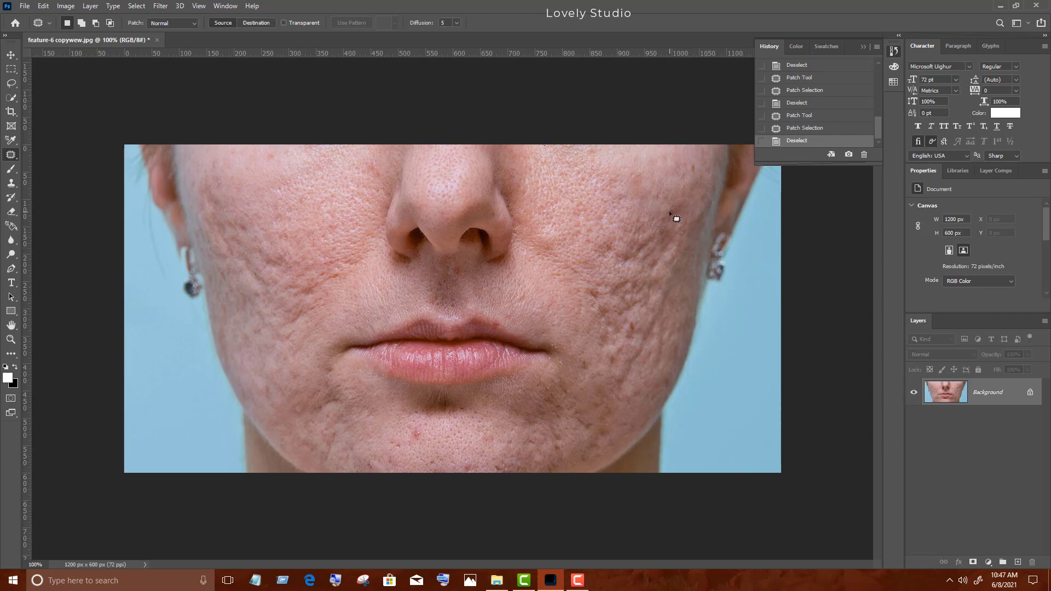
pyautogui.moveTo(691, 211); pyautogui.dragTo(702, 197)
pyautogui.hotkey('ctrl', 'd')
pyautogui.moveTo(684, 229)
pyautogui.mouseDown()
pyautogui.moveTo(698, 212)
pyautogui.moveTo(679, 208)
pyautogui.moveTo(688, 254)
pyautogui.mouseUp()
pyautogui.hotkey('ctrl', 'd')
pyautogui.hotkey('ctrl', 'd')
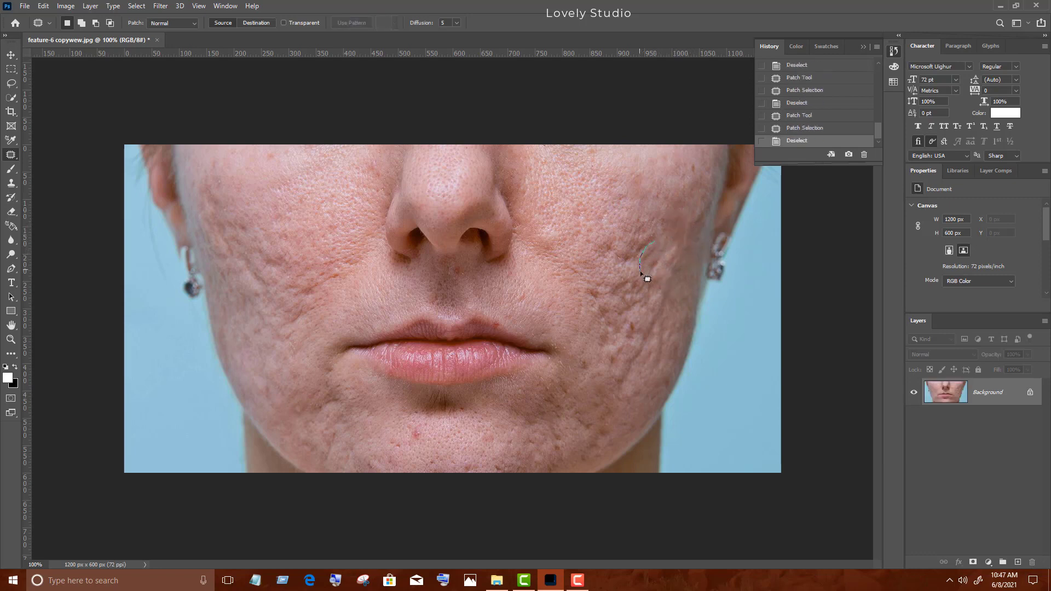
pyautogui.moveTo(642, 272)
pyautogui.mouseDown()
pyautogui.moveTo(665, 249)
pyautogui.moveTo(693, 278)
pyautogui.moveTo(679, 254)
pyautogui.moveTo(682, 275)
pyautogui.mouseUp()
pyautogui.hotkey('ctrl', 'd')
# Step: Patch the elongated upper-cheek scar and two neighbouring scars with clear skin
pyautogui.hotkey('ctrl', 'd')
pyautogui.moveTo(642, 260)
pyautogui.mouseDown()
pyautogui.moveTo(654, 232)
pyautogui.moveTo(682, 239)
pyautogui.mouseUp()
pyautogui.hotkey('ctrl', 'd')
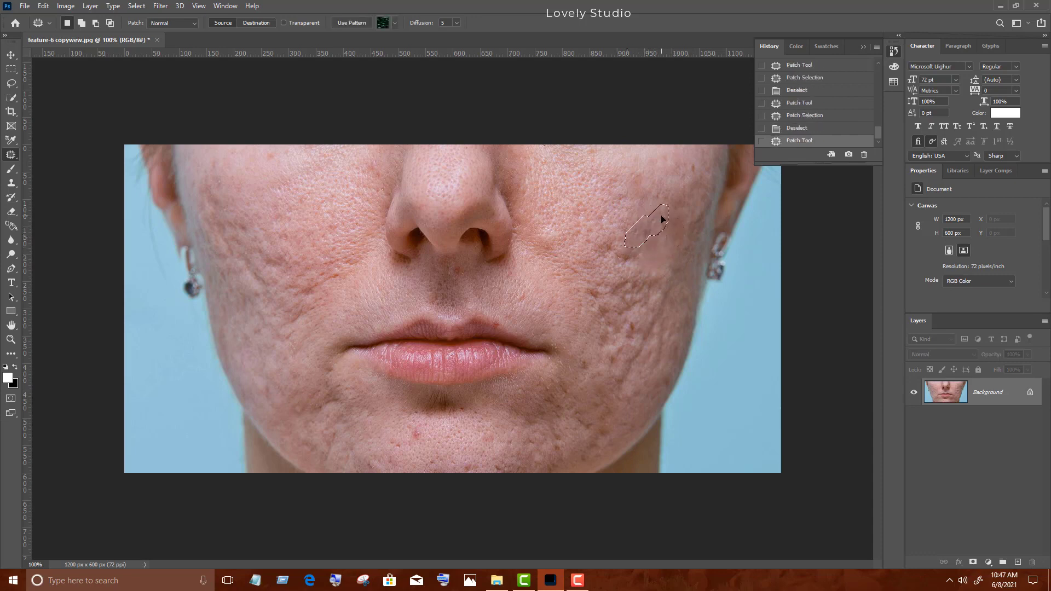
pyautogui.moveTo(650, 219); pyautogui.dragTo(682, 207)
pyautogui.hotkey('ctrl', 'd')
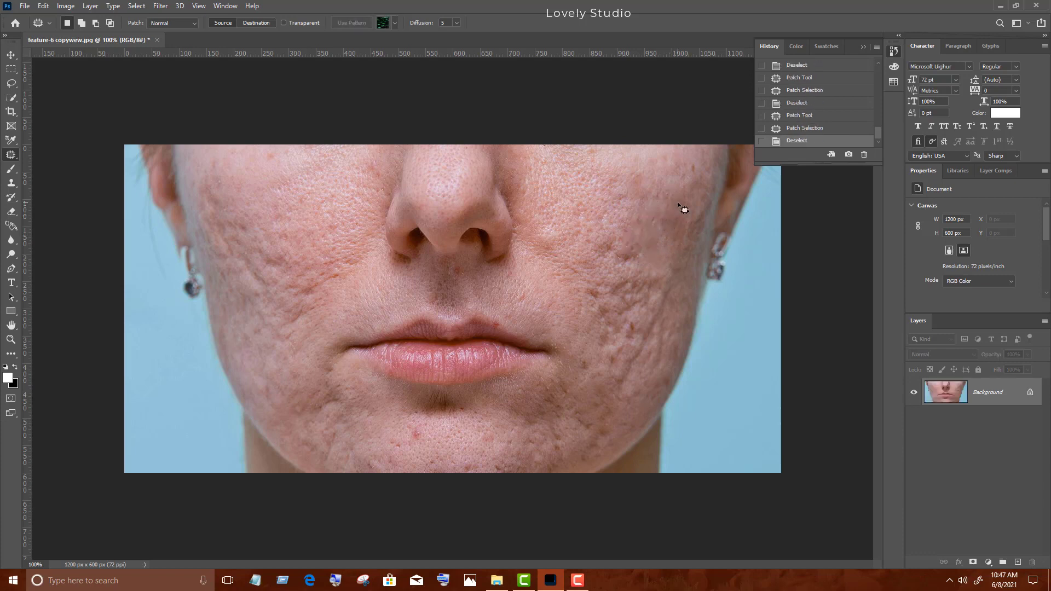
pyautogui.moveTo(606, 236)
pyautogui.mouseDown()
pyautogui.moveTo(596, 252)
pyautogui.moveTo(627, 241)
pyautogui.moveTo(607, 225)
pyautogui.moveTo(612, 263)
pyautogui.moveTo(664, 258)
pyautogui.mouseUp()
pyautogui.hotkey('ctrl', 'd')
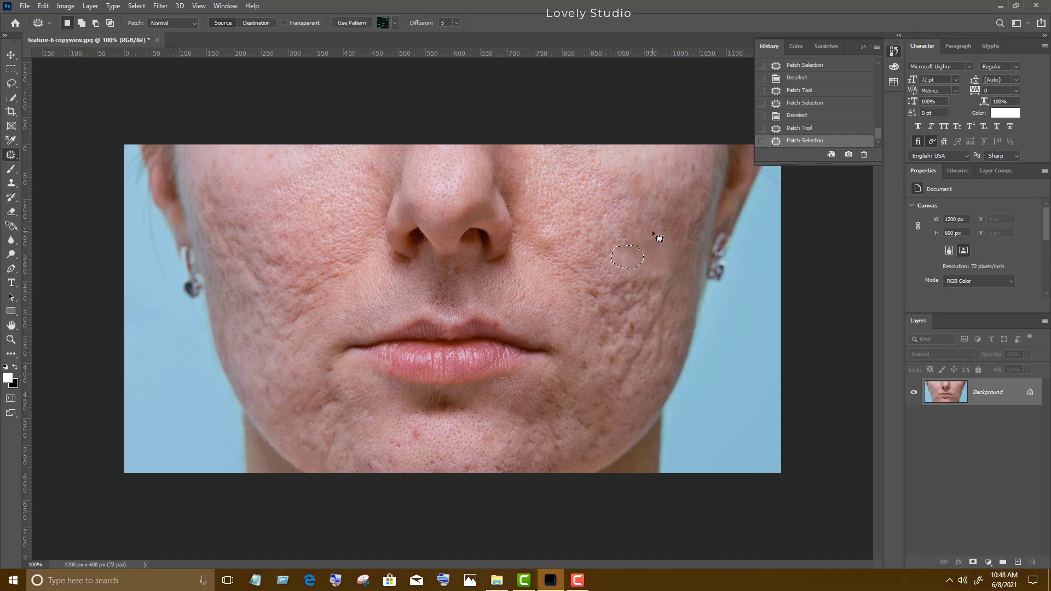
# Step: Patch the small scars and two adjoining scars on the lower right cheek
pyautogui.hotkey('ctrl', 'd')
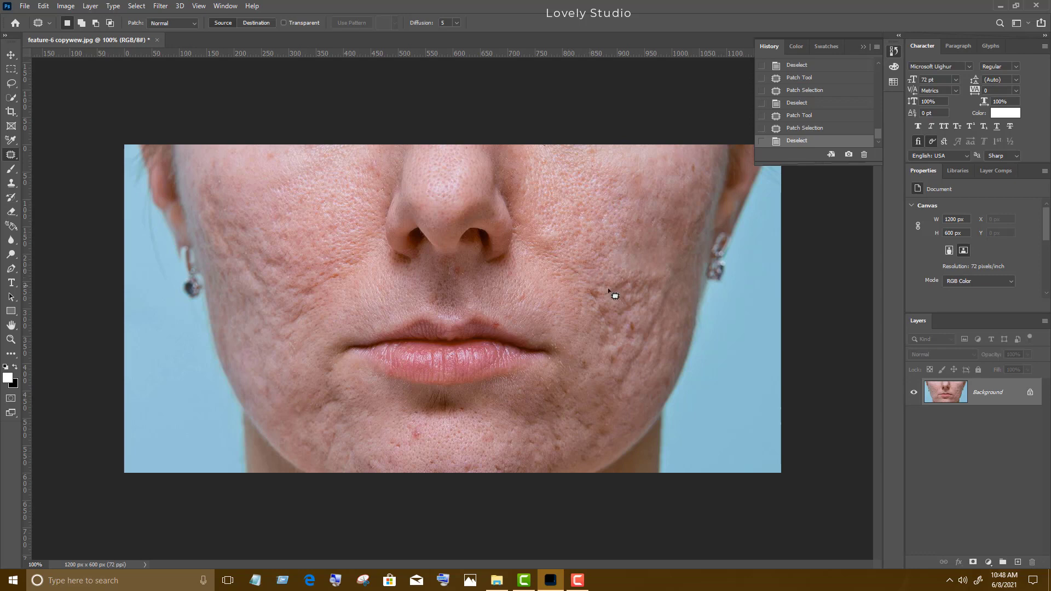
pyautogui.moveTo(592, 293)
pyautogui.mouseDown()
pyautogui.moveTo(606, 305)
pyautogui.moveTo(604, 272)
pyautogui.mouseUp()
pyautogui.hotkey('ctrl', 'd')
pyautogui.moveTo(644, 286); pyautogui.dragTo(605, 277)
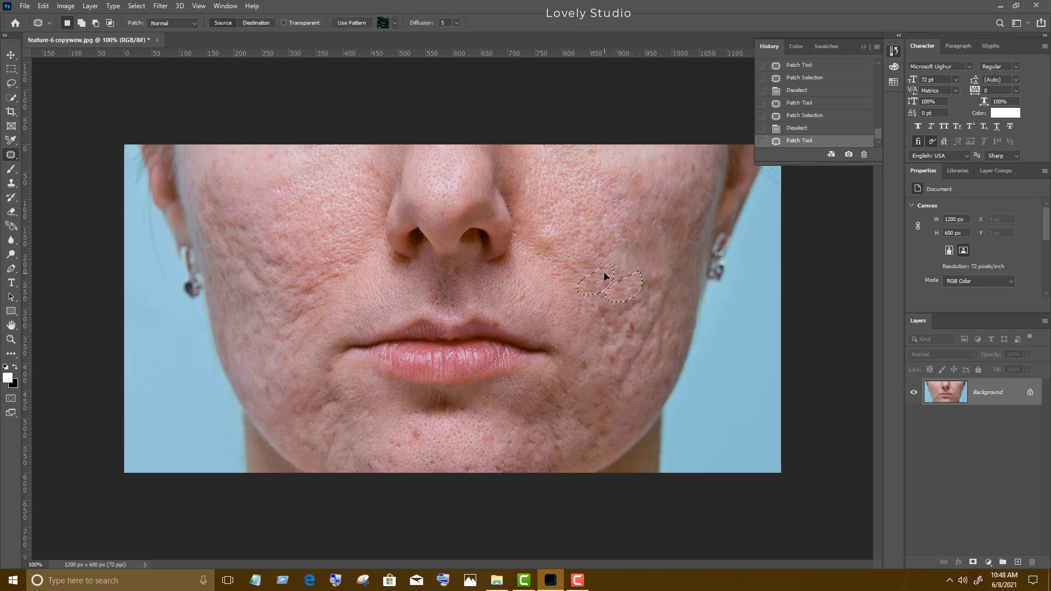
pyautogui.hotkey('ctrl', 'd')
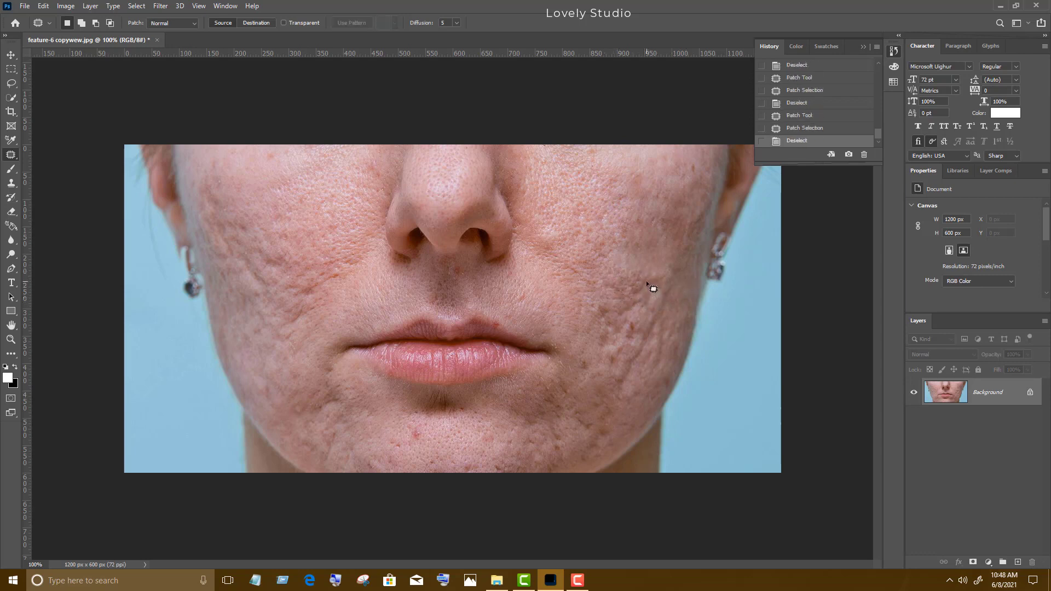
pyautogui.moveTo(669, 275)
pyautogui.mouseDown()
pyautogui.moveTo(664, 286)
pyautogui.moveTo(682, 267)
pyautogui.moveTo(670, 259)
pyautogui.moveTo(692, 275)
pyautogui.mouseUp()
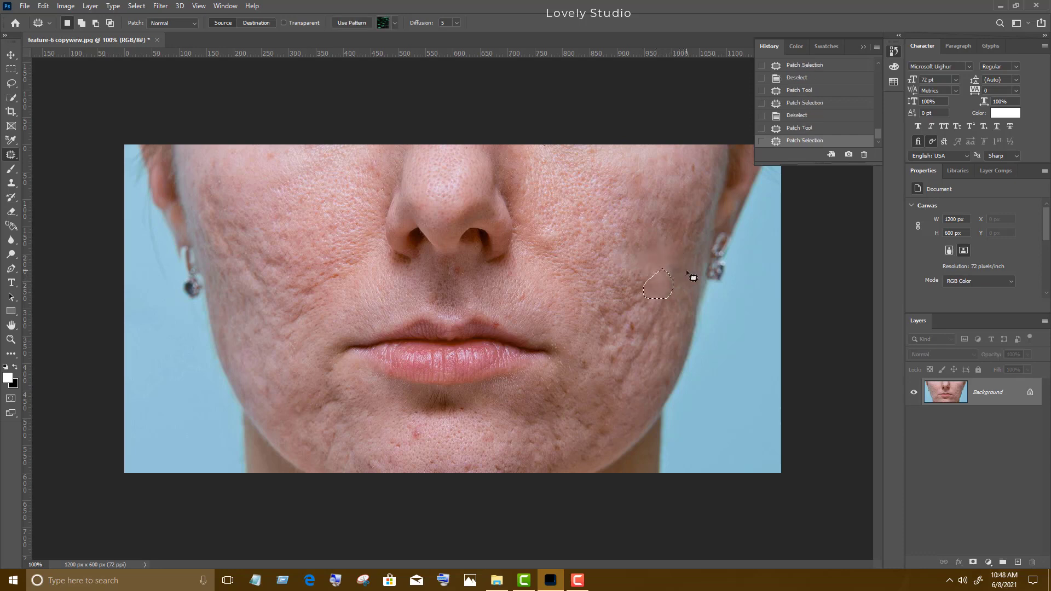
pyautogui.hotkey('ctrl', 'd')
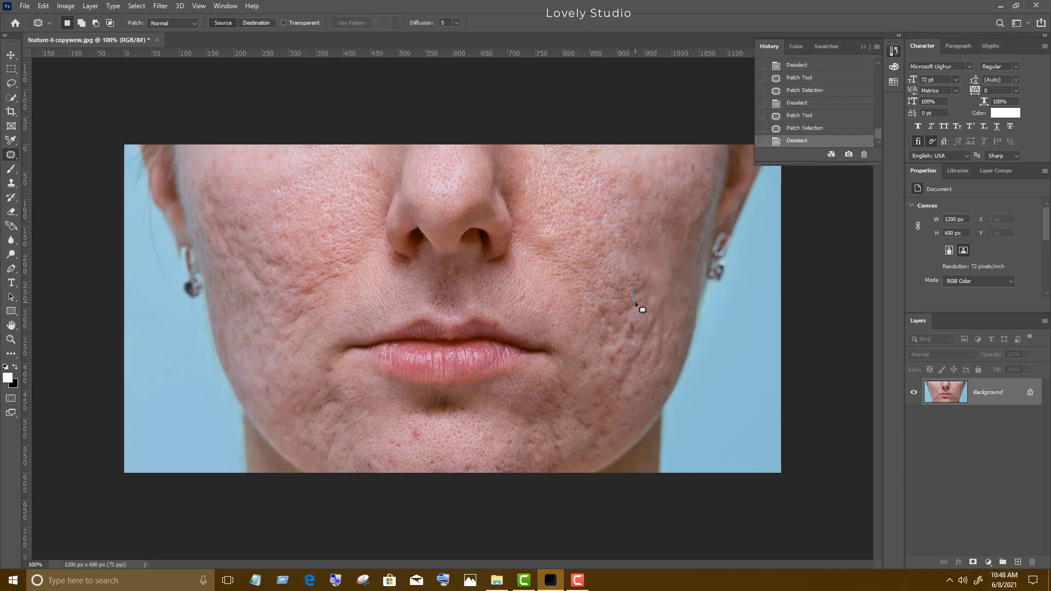
pyautogui.moveTo(651, 278); pyautogui.dragTo(646, 273)
pyautogui.moveTo(647, 289); pyautogui.dragTo(674, 291)
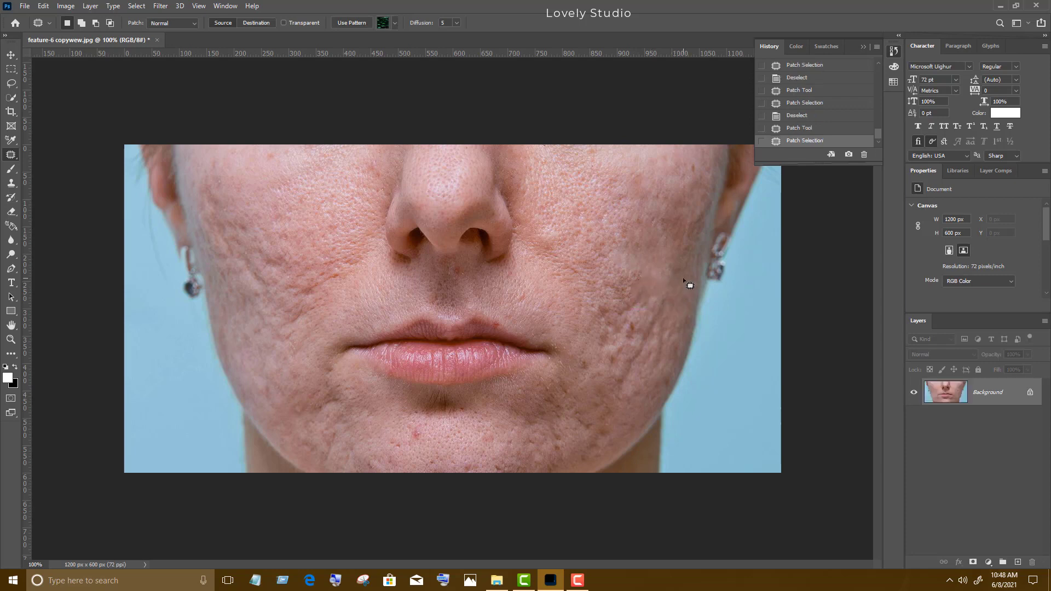
pyautogui.hotkey('ctrl', 'd')
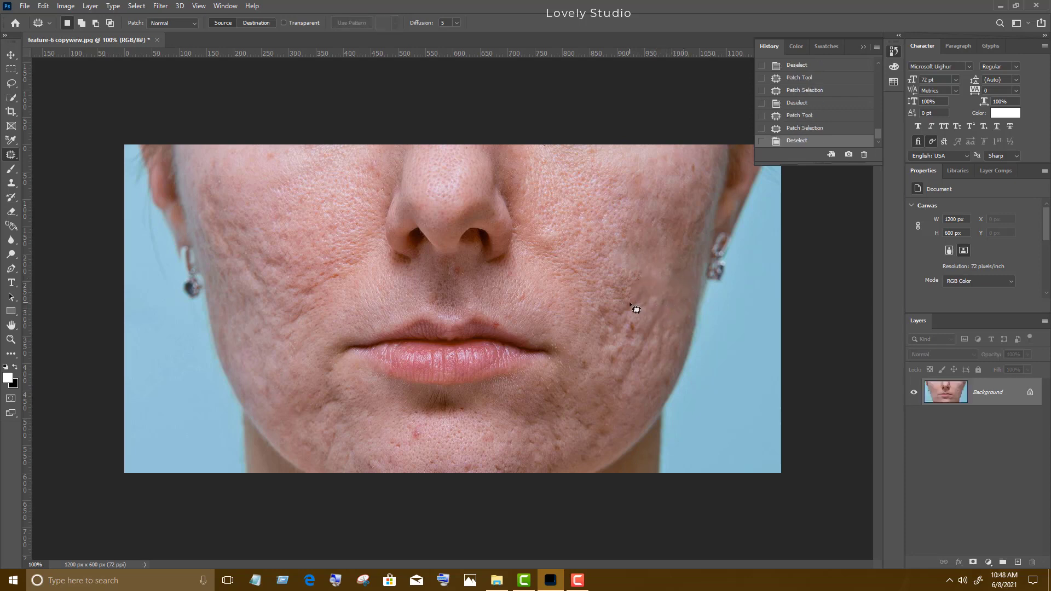
# Step: Cover three more lower-cheek scars with clear skin from down-left
pyautogui.moveTo(651, 300)
pyautogui.mouseDown()
pyautogui.moveTo(644, 304)
pyautogui.moveTo(674, 293)
pyautogui.mouseUp()
pyautogui.hotkey('ctrl', 'd')
pyautogui.moveTo(609, 320); pyautogui.dragTo(627, 300)
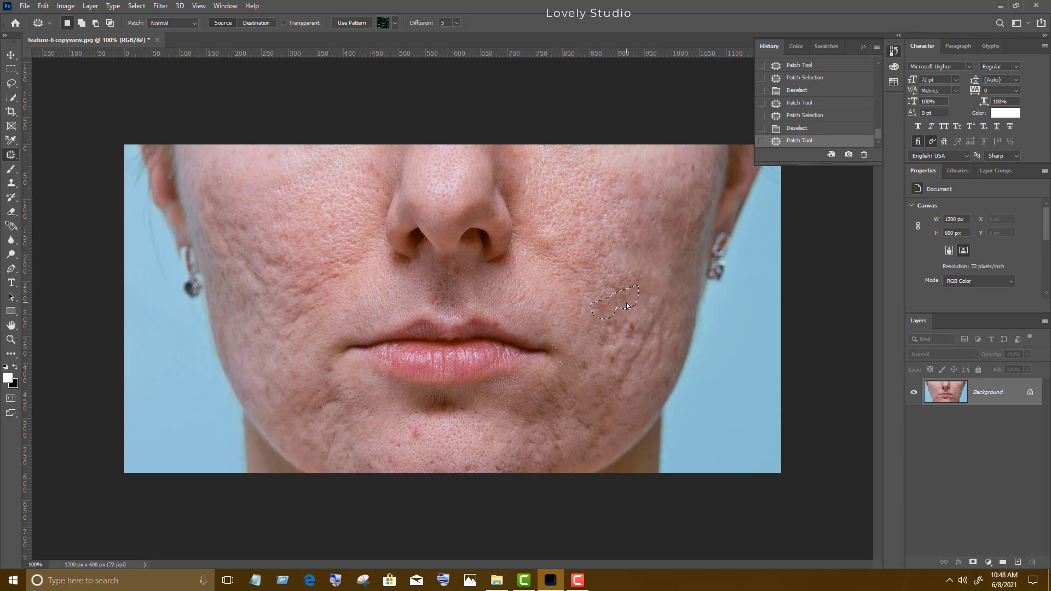
pyautogui.moveTo(627, 305); pyautogui.dragTo(575, 313)
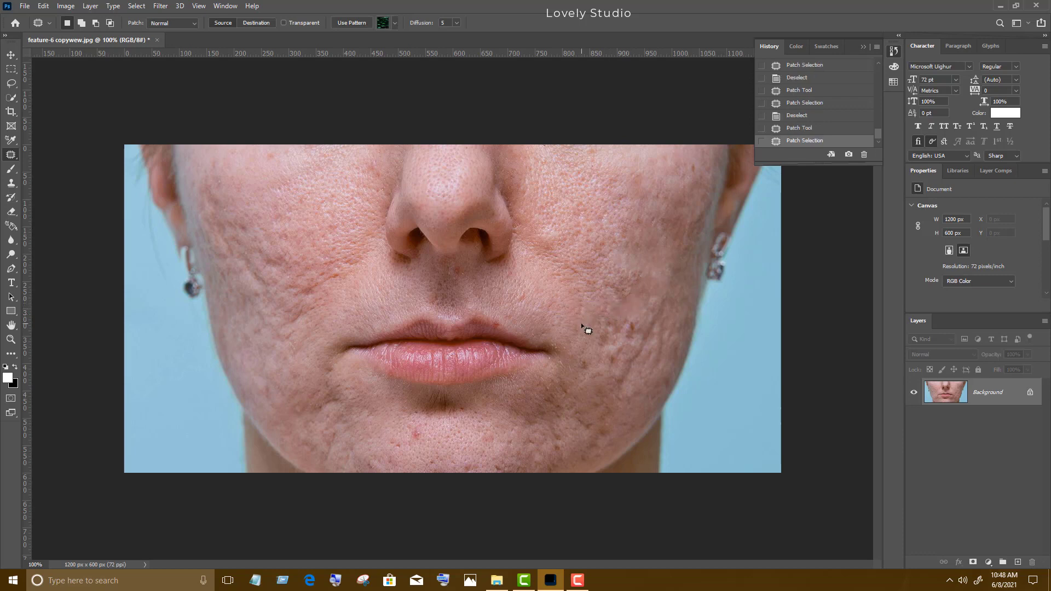
pyautogui.hotkey('ctrl', 'd')
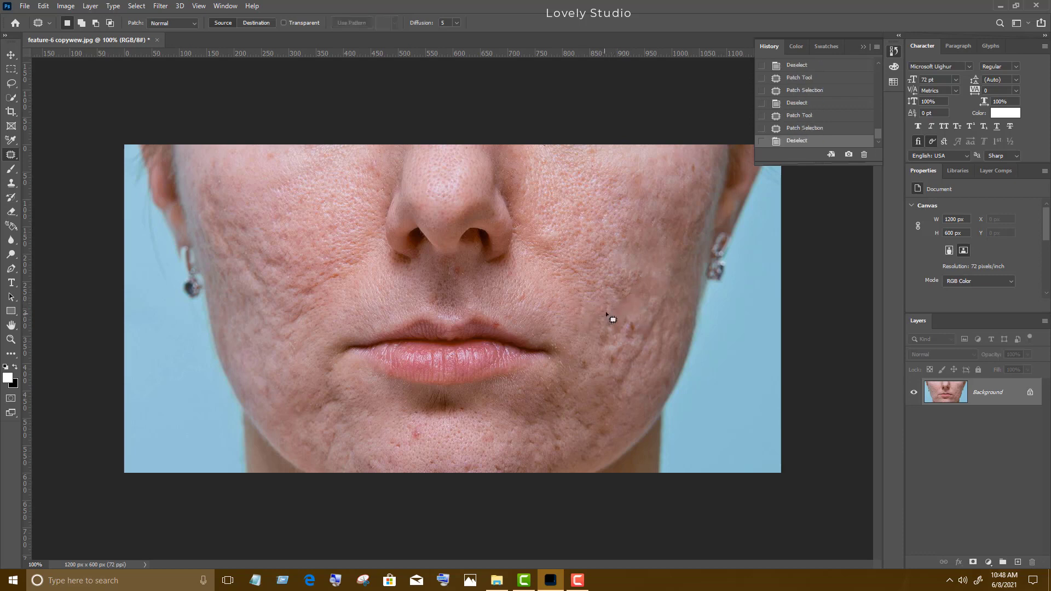
pyautogui.moveTo(606, 314)
pyautogui.mouseDown()
pyautogui.moveTo(632, 281)
pyautogui.moveTo(674, 283)
pyautogui.moveTo(668, 272)
pyautogui.mouseUp()
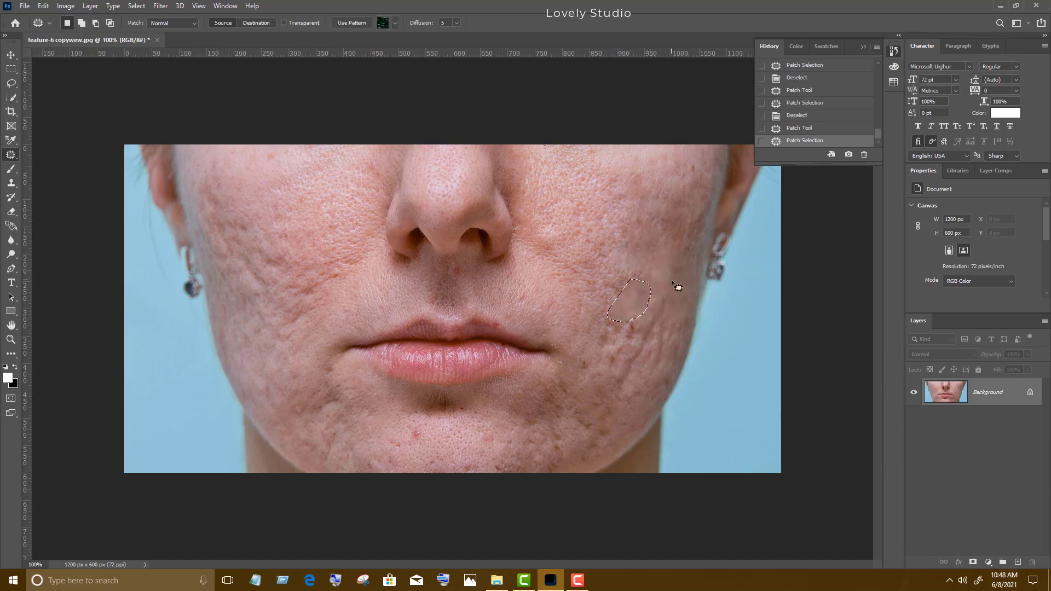
pyautogui.hotkey('ctrl', 'd')
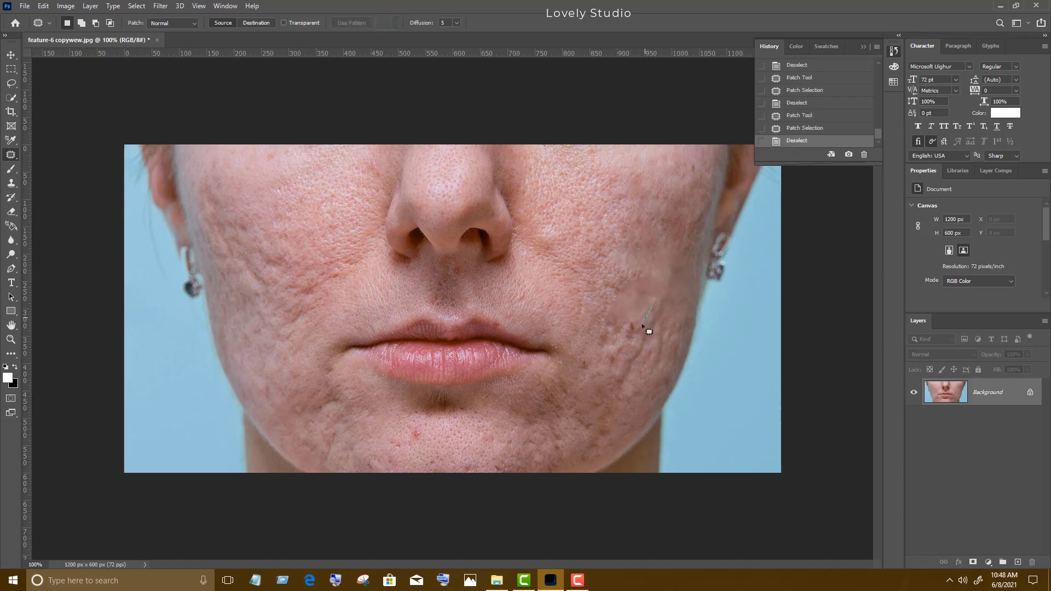
# Step: Patch the remaining blemishes near the cheek edge toward the jawline
pyautogui.moveTo(669, 304); pyautogui.dragTo(685, 281)
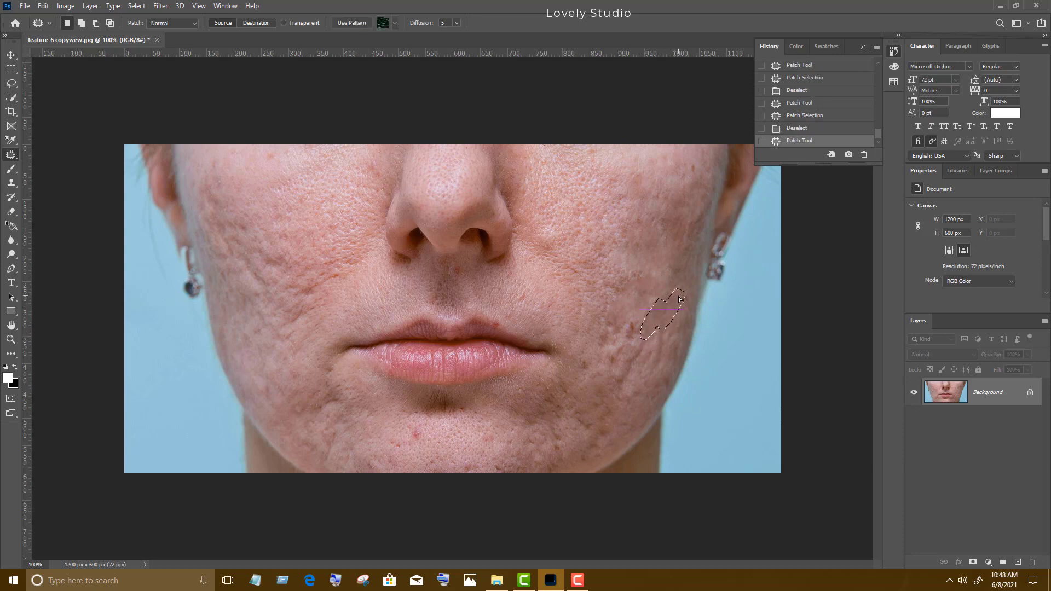
pyautogui.hotkey('ctrl', 'd')
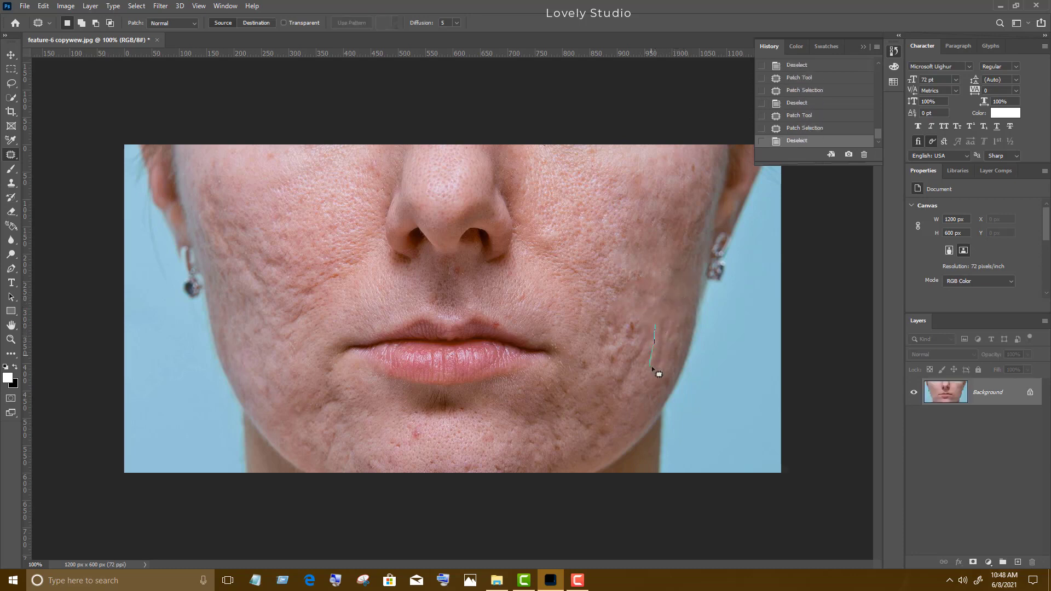
pyautogui.moveTo(677, 342); pyautogui.dragTo(680, 291)
pyautogui.hotkey('ctrl', 'd')
pyautogui.moveTo(627, 323)
pyautogui.mouseDown()
pyautogui.moveTo(599, 313)
pyautogui.moveTo(622, 334)
pyautogui.moveTo(669, 310)
pyautogui.moveTo(647, 354)
pyautogui.moveTo(668, 313)
pyautogui.mouseUp()
pyautogui.hotkey('ctrl', 'd')
pyautogui.hotkey('ctrl', 'd')
pyautogui.hotkey('ctrl', 'd')
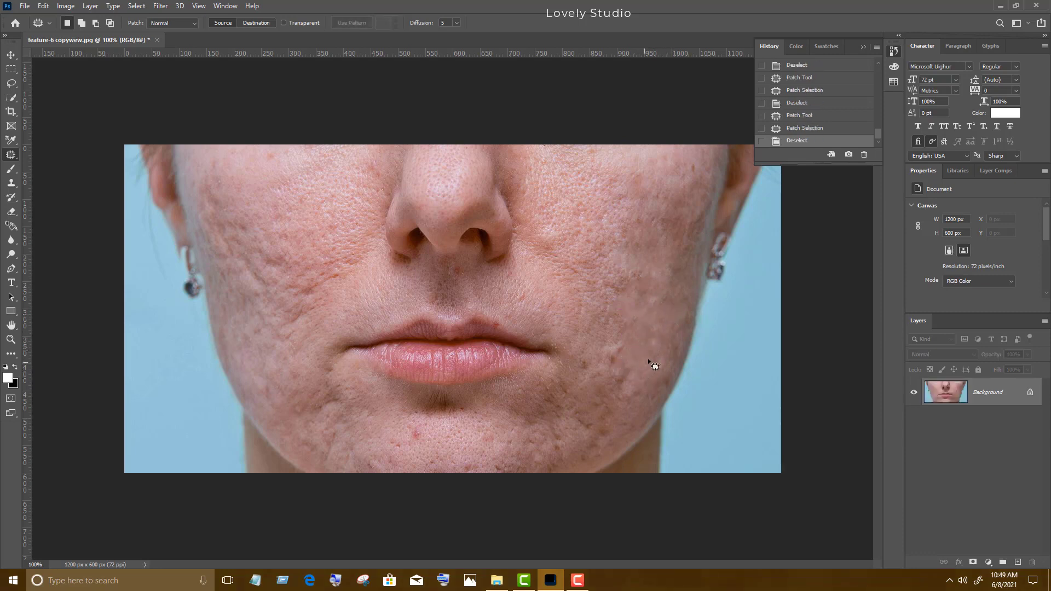
# Step: Patch the scars on the lower cheek and near the mouth corner
pyautogui.moveTo(648, 360)
pyautogui.mouseDown()
pyautogui.moveTo(644, 378)
pyautogui.moveTo(672, 327)
pyautogui.mouseUp()
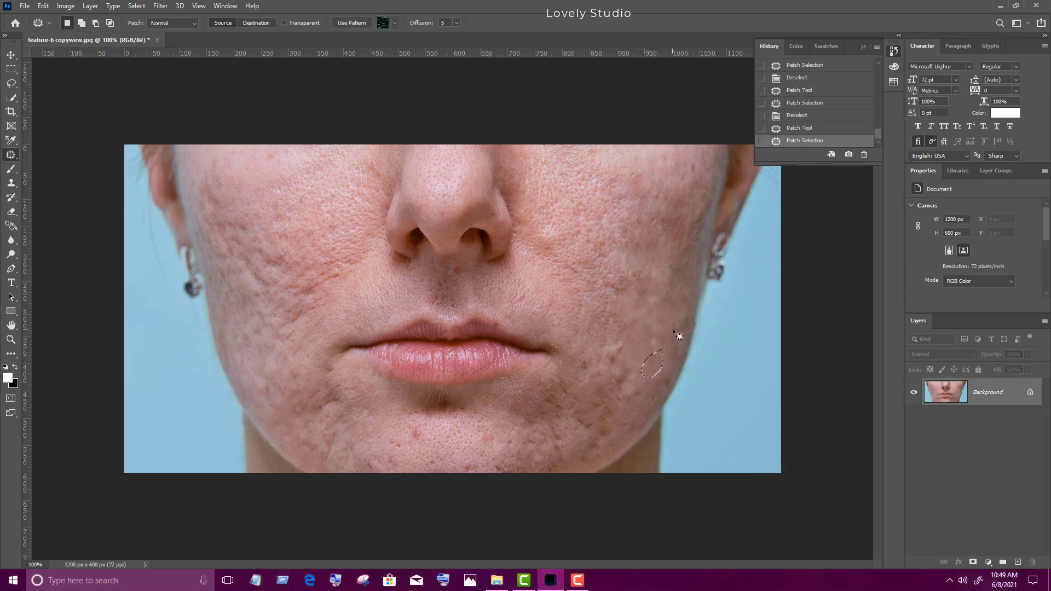
pyautogui.hotkey('ctrl', 'd')
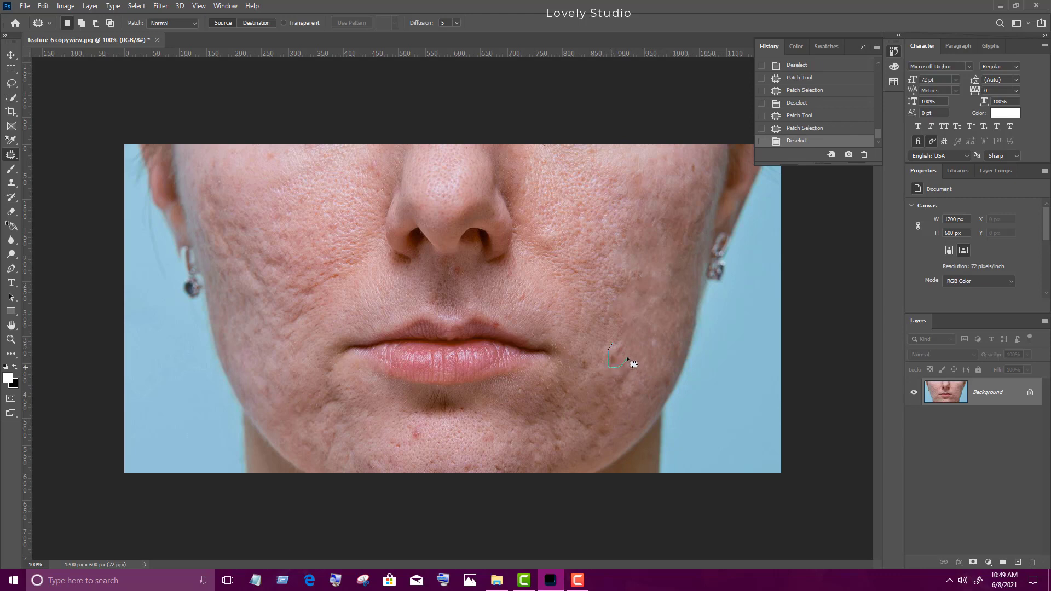
pyautogui.moveTo(633, 364)
pyautogui.mouseDown()
pyautogui.moveTo(624, 347)
pyautogui.moveTo(650, 367)
pyautogui.moveTo(614, 395)
pyautogui.moveTo(624, 369)
pyautogui.moveTo(664, 357)
pyautogui.moveTo(632, 389)
pyautogui.moveTo(650, 351)
pyautogui.moveTo(594, 362)
pyautogui.moveTo(616, 367)
pyautogui.moveTo(601, 403)
pyautogui.moveTo(578, 382)
pyautogui.mouseUp()
pyautogui.hotkey('ctrl', 'd')
pyautogui.hotkey('ctrl', 'd')
pyautogui.hotkey('ctrl', 'd')
pyautogui.hotkey('ctrl', 'd')
pyautogui.hotkey('ctrl', 'd')
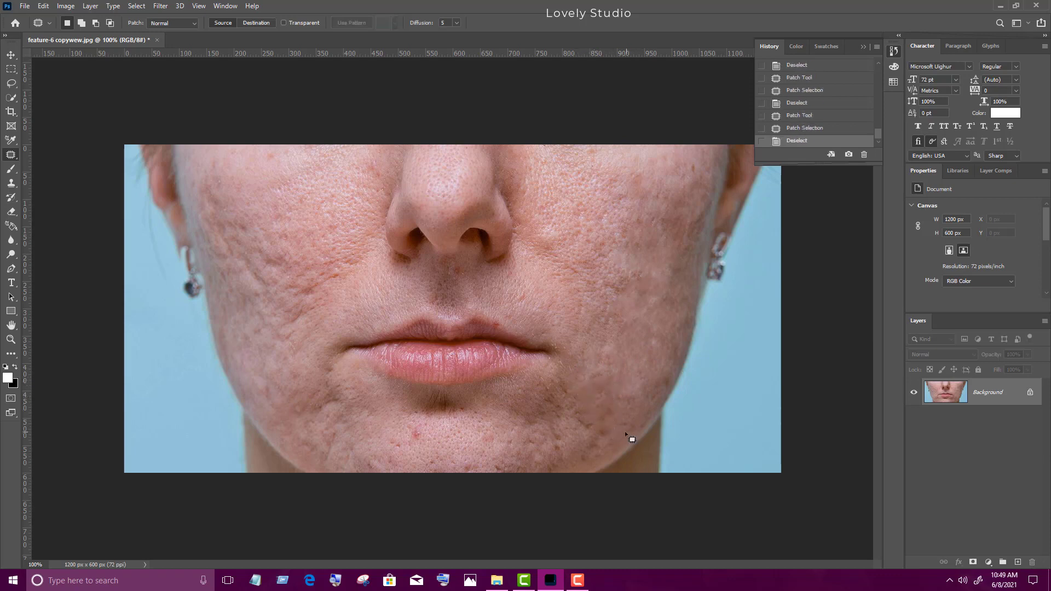
pyautogui.moveTo(618, 419)
pyautogui.mouseDown()
pyautogui.moveTo(638, 422)
pyautogui.moveTo(609, 429)
pyautogui.moveTo(639, 422)
pyautogui.mouseUp()
pyautogui.hotkey('ctrl', 'd')
pyautogui.hotkey('ctrl', 'd')
pyautogui.moveTo(579, 411)
pyautogui.mouseDown()
pyautogui.moveTo(606, 406)
pyautogui.moveTo(605, 443)
pyautogui.moveTo(608, 422)
pyautogui.moveTo(581, 399)
pyautogui.moveTo(598, 422)
pyautogui.mouseUp()
pyautogui.hotkey('ctrl', 'd')
pyautogui.hotkey('ctrl', 'd')
pyautogui.hotkey('ctrl', 'd')
pyautogui.moveTo(561, 376)
pyautogui.mouseDown()
pyautogui.moveTo(573, 408)
pyautogui.moveTo(564, 402)
pyautogui.moveTo(583, 397)
pyautogui.mouseUp()
pyautogui.hotkey('ctrl', 'd')
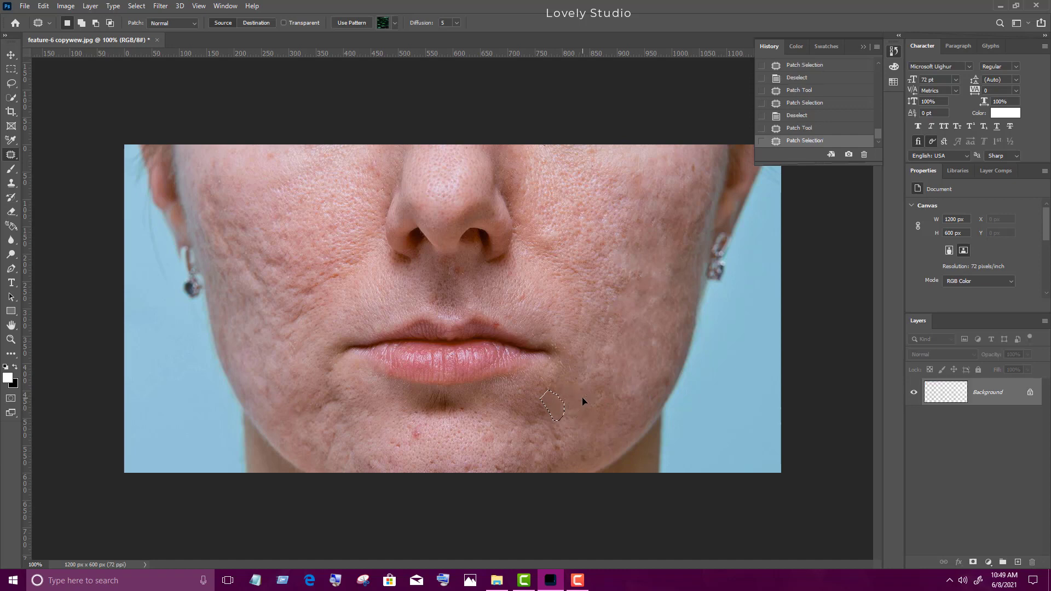
pyautogui.hotkey('ctrl', 'd')
# Step: Patch the first chin scars with nearby clear skin
pyautogui.moveTo(547, 426)
pyautogui.mouseDown()
pyautogui.moveTo(552, 444)
pyautogui.moveTo(584, 429)
pyautogui.moveTo(559, 460)
pyautogui.moveTo(591, 439)
pyautogui.moveTo(587, 446)
pyautogui.moveTo(594, 428)
pyautogui.mouseUp()
pyautogui.hotkey('ctrl', 'd')
pyautogui.hotkey('ctrl', 'd')
pyautogui.hotkey('ctrl', 'd')
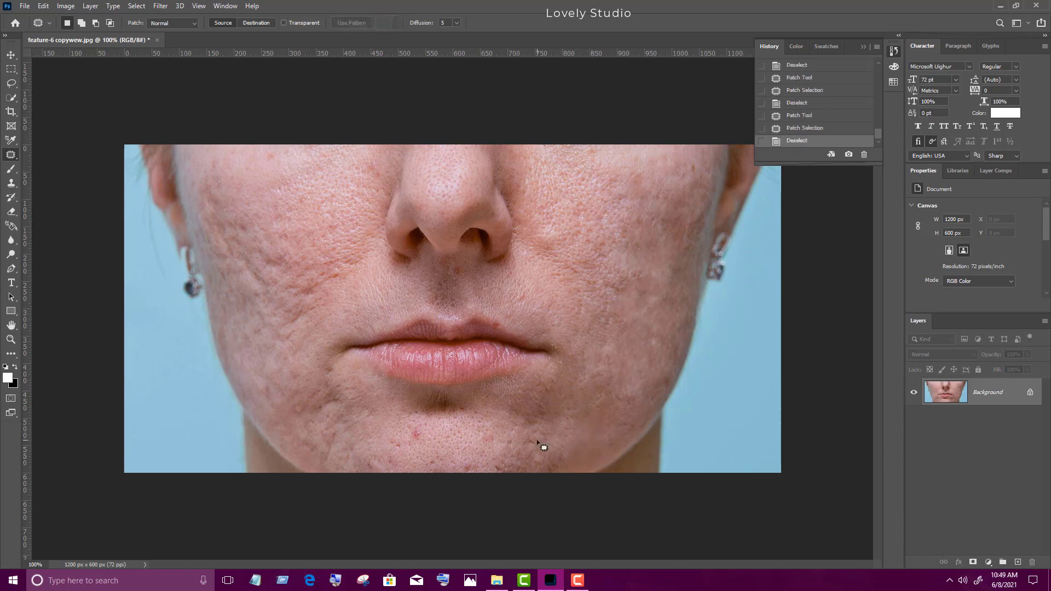
pyautogui.moveTo(547, 481); pyautogui.dragTo(603, 427)
pyautogui.hotkey('ctrl', 'd')
pyautogui.moveTo(536, 460)
pyautogui.mouseDown()
pyautogui.moveTo(546, 427)
pyautogui.moveTo(586, 441)
pyautogui.mouseUp()
pyautogui.hotkey('ctrl', 'd')
pyautogui.moveTo(489, 455)
pyautogui.mouseDown()
pyautogui.moveTo(500, 439)
pyautogui.moveTo(554, 443)
pyautogui.mouseUp()
pyautogui.hotkey('ctrl', 'd')
# Step: Patch another chin spot and outline the small scars on the lower chin
pyautogui.moveTo(490, 472); pyautogui.dragTo(558, 449)
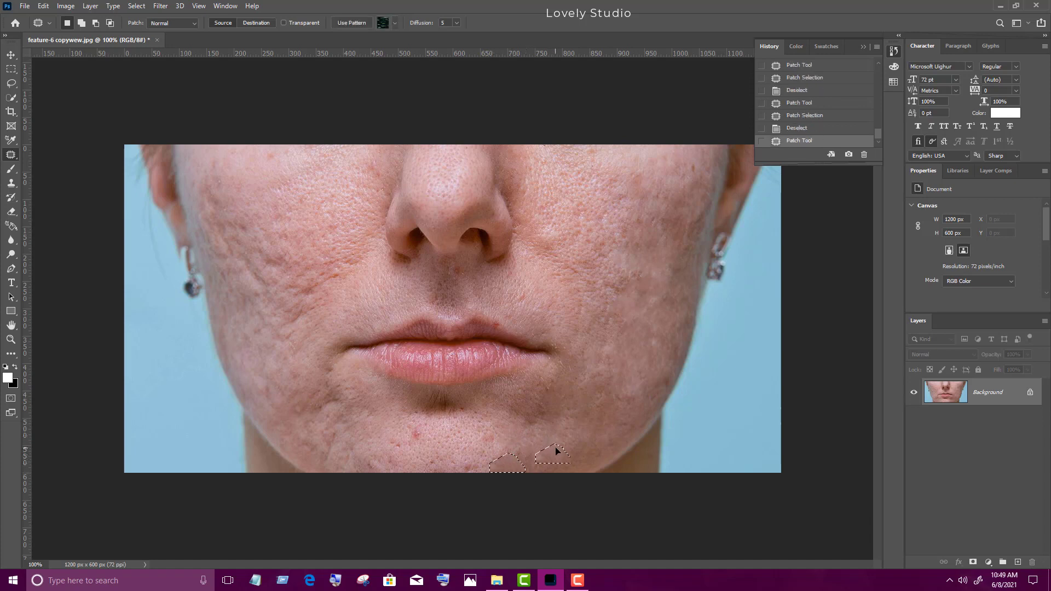
pyautogui.hotkey('ctrl', 'd')
pyautogui.moveTo(459, 472)
pyautogui.mouseDown()
pyautogui.moveTo(486, 462)
pyautogui.moveTo(469, 460)
pyautogui.moveTo(474, 441)
pyautogui.mouseUp()
pyautogui.hotkey('ctrl', 'd')
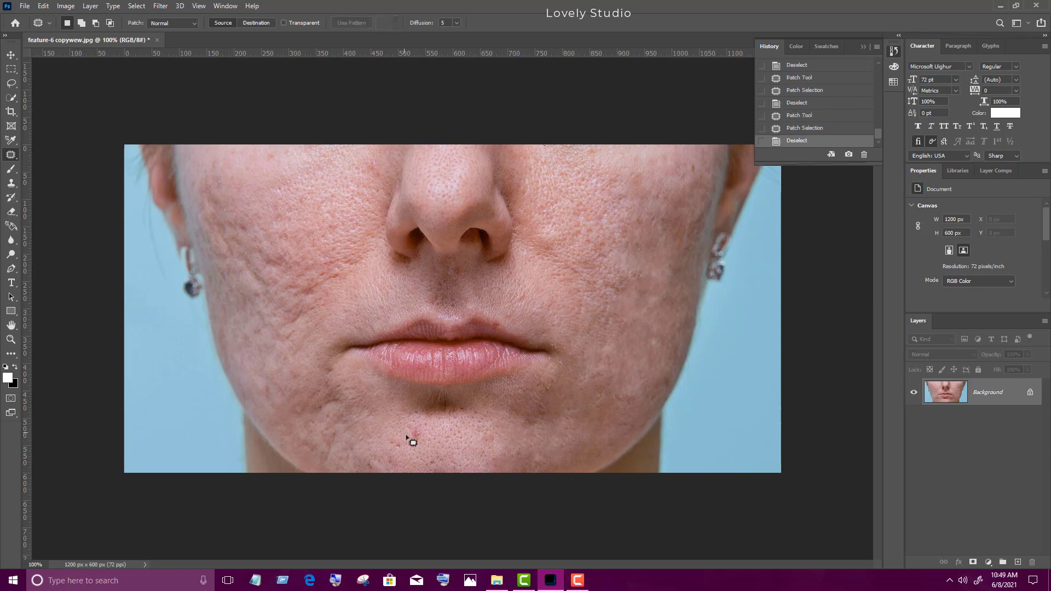
pyautogui.moveTo(407, 437)
pyautogui.mouseDown()
pyautogui.moveTo(424, 425)
pyautogui.moveTo(435, 441)
pyautogui.mouseUp()
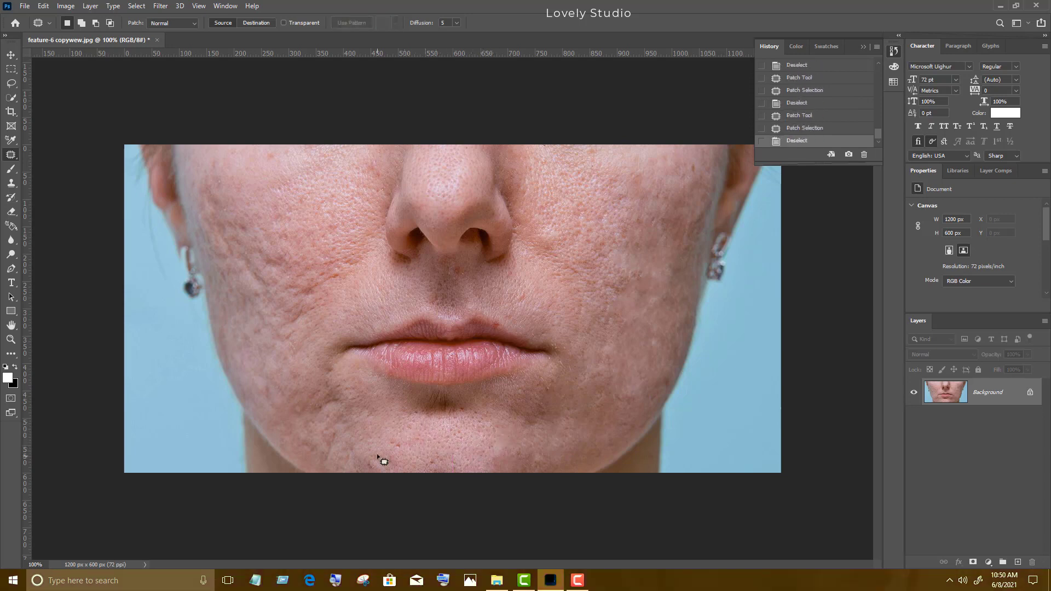
pyautogui.moveTo(383, 442)
pyautogui.mouseDown()
pyautogui.moveTo(391, 433)
pyautogui.moveTo(416, 453)
pyautogui.moveTo(448, 441)
pyautogui.mouseUp()
# Step: Finish the lower-chin patch, then patch the spots under the nose and above the lip
pyautogui.click(435, 446)
pyautogui.hotkey('ctrl', 'd')
pyautogui.moveTo(462, 268); pyautogui.dragTo(480, 284)
pyautogui.hotkey('ctrl', 'd')
pyautogui.moveTo(490, 325); pyautogui.dragTo(519, 325)
pyautogui.hotkey('ctrl', 'd')
# Step: Patch two left-cheek scars with skin from the right
pyautogui.moveTo(309, 282)
pyautogui.mouseDown()
pyautogui.moveTo(338, 284)
pyautogui.moveTo(327, 268)
pyautogui.moveTo(343, 241)
pyautogui.mouseUp()
pyautogui.hotkey('ctrl', 'd')
pyautogui.hotkey('ctrl', 'd')
pyautogui.moveTo(269, 268)
pyautogui.mouseDown()
pyautogui.moveTo(281, 260)
pyautogui.moveTo(301, 282)
pyautogui.moveTo(286, 295)
pyautogui.moveTo(312, 292)
pyautogui.moveTo(282, 328)
pyautogui.moveTo(326, 285)
pyautogui.mouseUp()
pyautogui.hotkey('ctrl', 'd')
pyautogui.hotkey('ctrl', 'd')
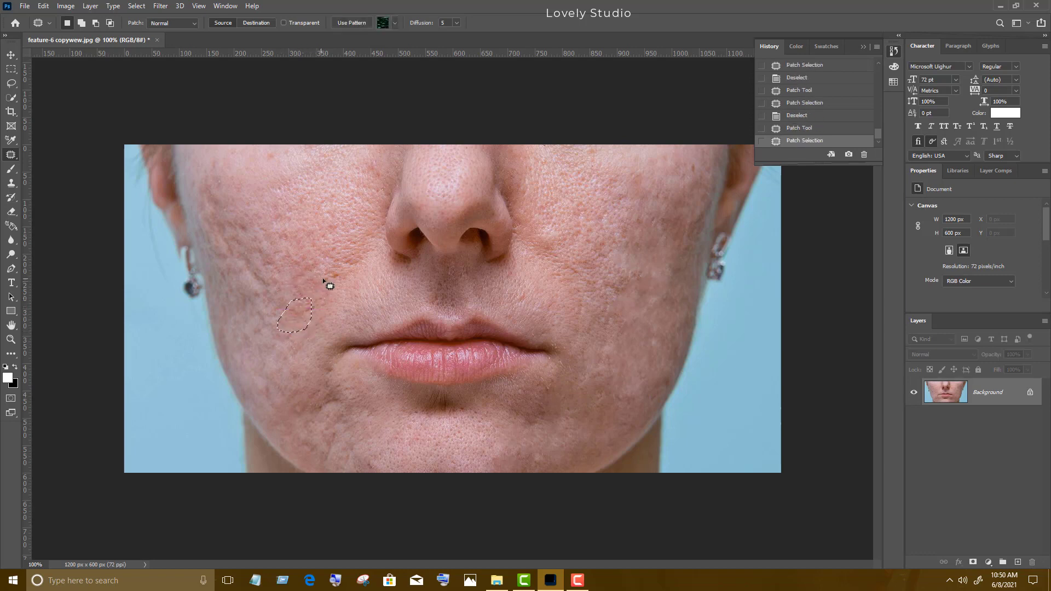
# Step: Patch two more scars on the left cheek
pyautogui.hotkey('ctrl', 'd')
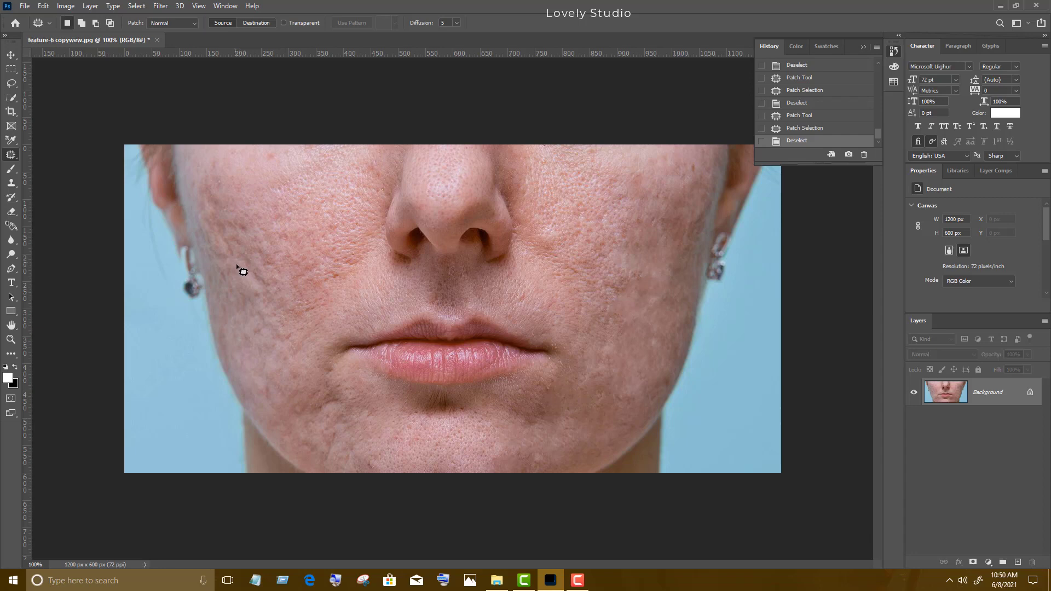
pyautogui.moveTo(243, 272)
pyautogui.mouseDown()
pyautogui.moveTo(253, 288)
pyautogui.moveTo(258, 265)
pyautogui.moveTo(244, 284)
pyautogui.mouseUp()
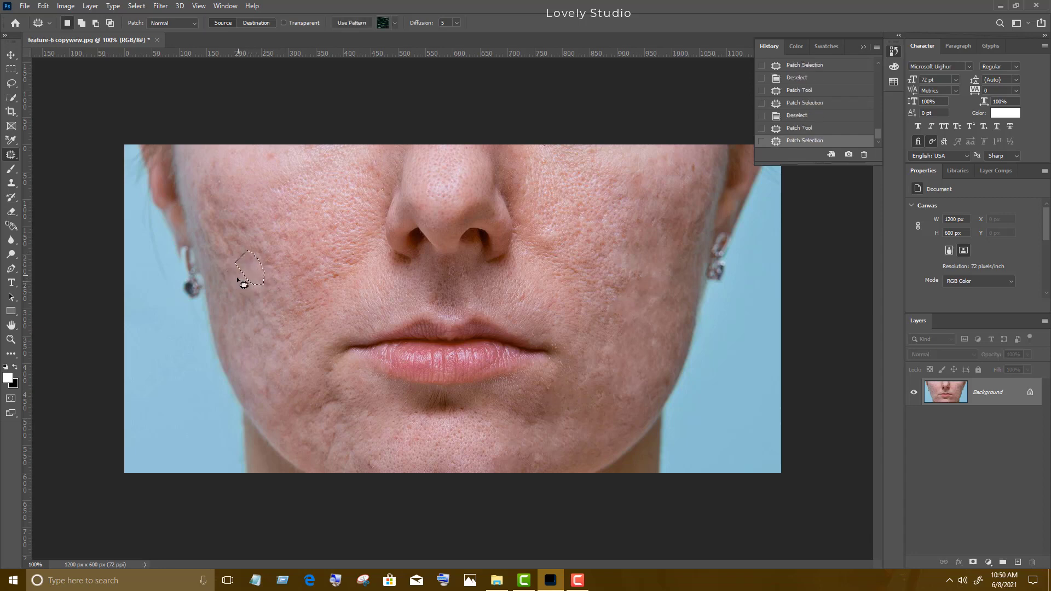
pyautogui.hotkey('ctrl', 'd')
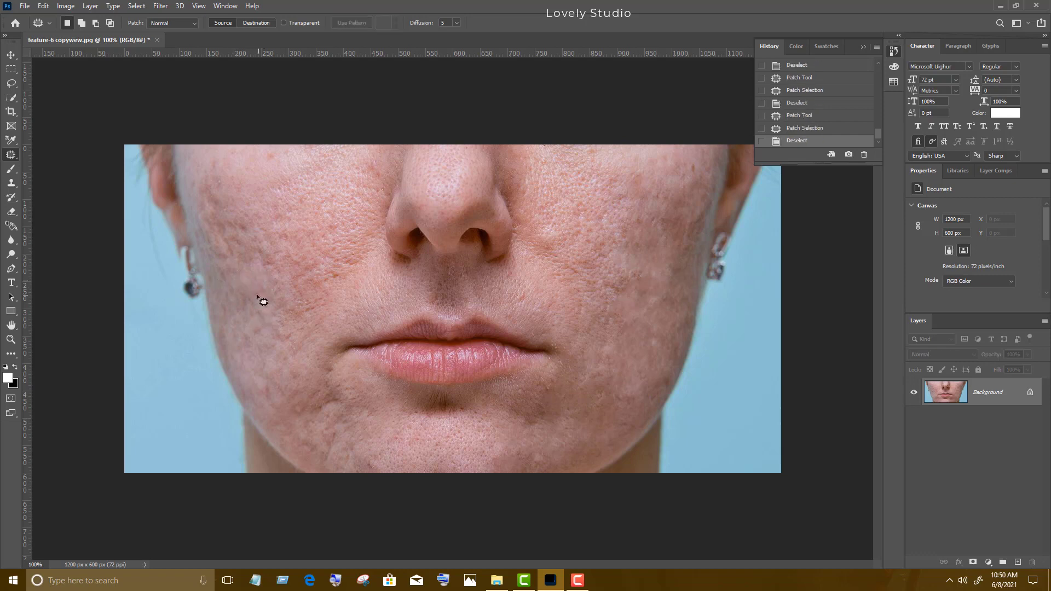
pyautogui.moveTo(262, 307)
pyautogui.mouseDown()
pyautogui.moveTo(292, 315)
pyautogui.moveTo(268, 277)
pyautogui.moveTo(224, 286)
pyautogui.moveTo(284, 294)
pyautogui.moveTo(300, 267)
pyautogui.moveTo(263, 244)
pyautogui.moveTo(281, 234)
pyautogui.mouseUp()
pyautogui.hotkey('ctrl', 'd')
pyautogui.hotkey('ctrl', 'd')
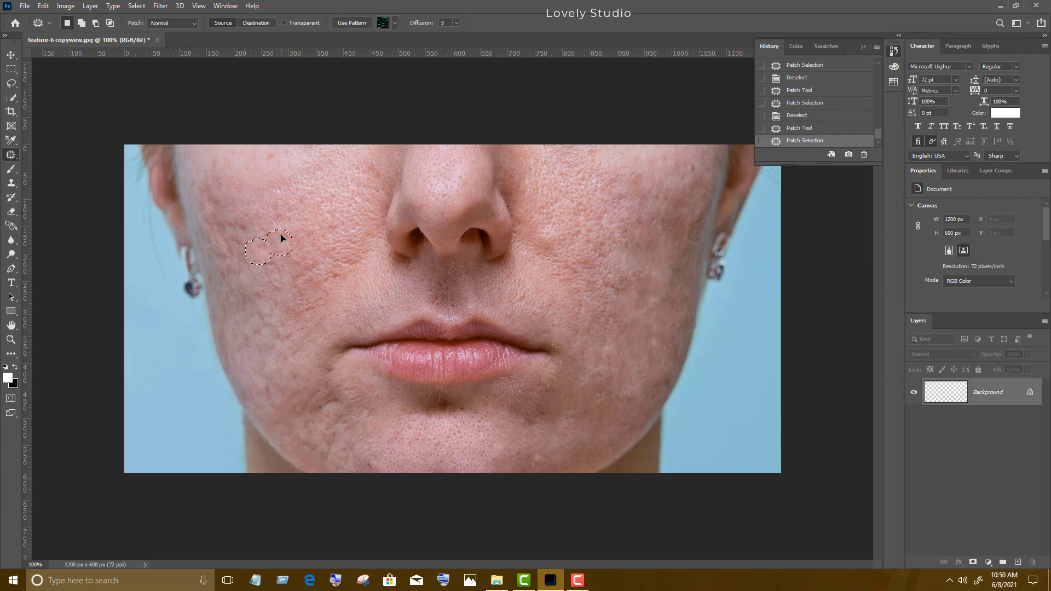
pyautogui.hotkey('ctrl', 'd')
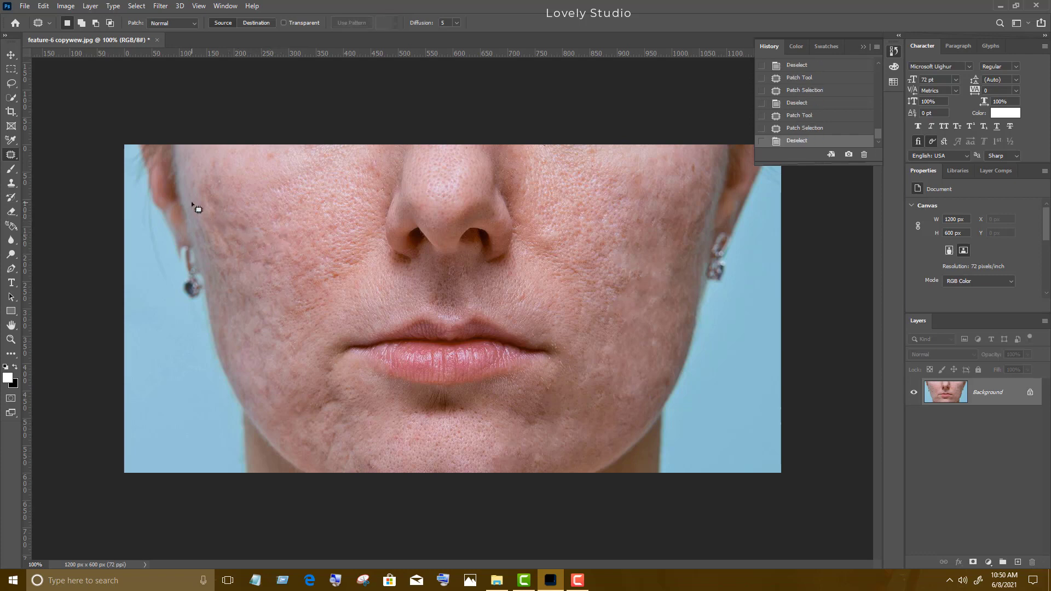
# Step: Patch the scars on the upper and middle left cheek with skin just above
pyautogui.moveTo(204, 194); pyautogui.dragTo(236, 167)
pyautogui.hotkey('ctrl', 'd')
pyautogui.moveTo(201, 215)
pyautogui.mouseDown()
pyautogui.moveTo(214, 243)
pyautogui.moveTo(230, 206)
pyautogui.moveTo(260, 212)
pyautogui.mouseUp()
pyautogui.hotkey('ctrl', 'd')
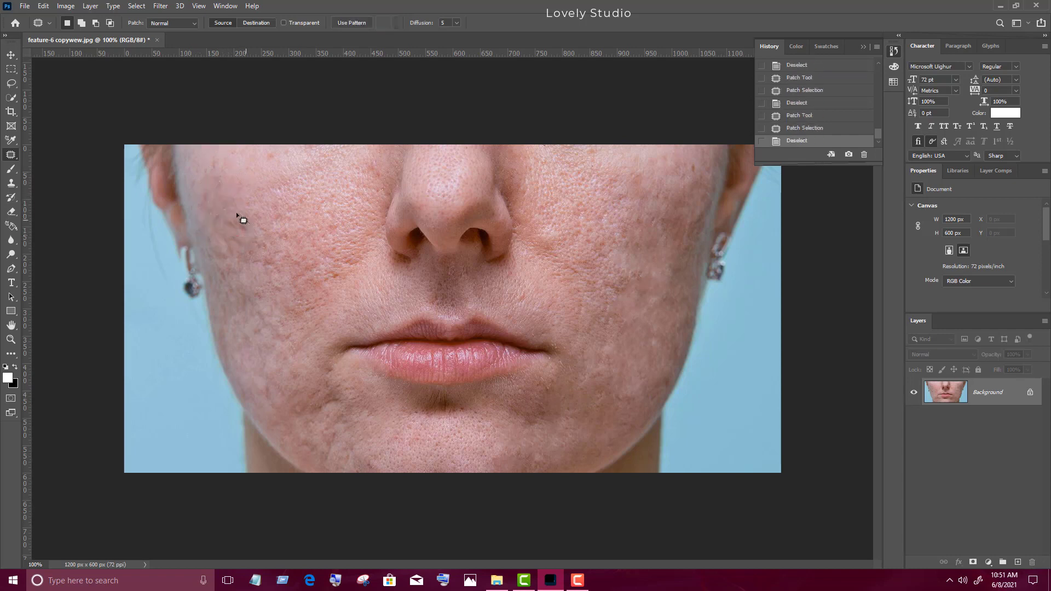
pyautogui.hotkey('ctrl', 'd')
pyautogui.moveTo(212, 249)
pyautogui.mouseDown()
pyautogui.moveTo(237, 242)
pyautogui.moveTo(229, 216)
pyautogui.mouseUp()
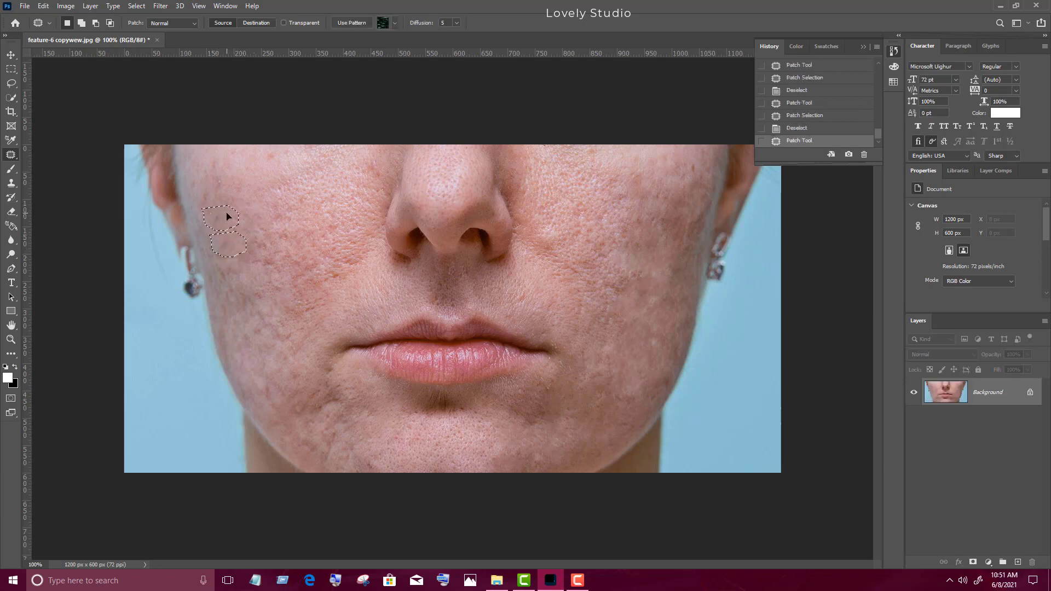
pyautogui.hotkey('ctrl', 'd')
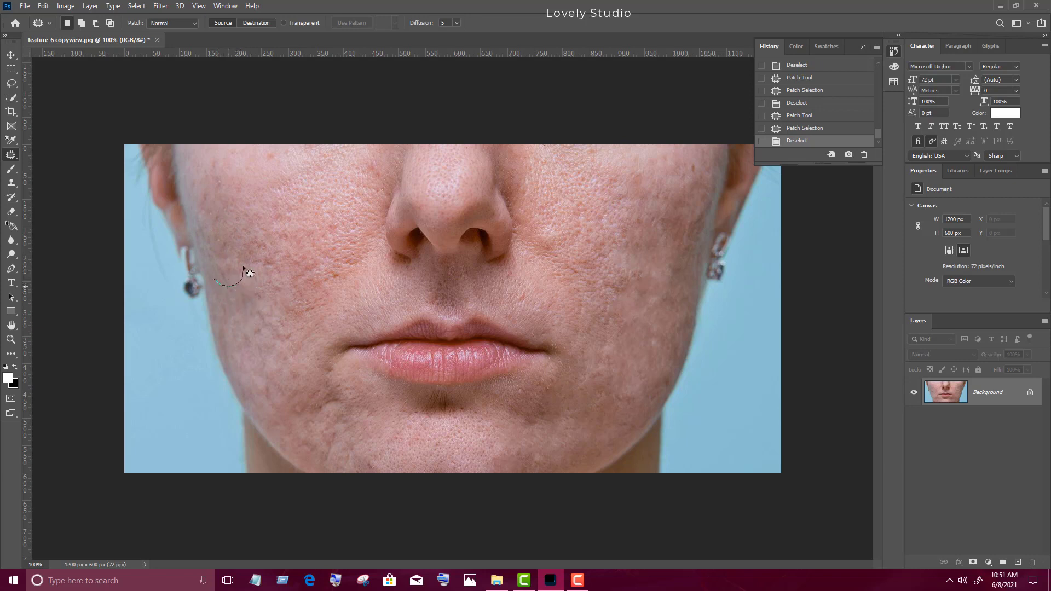
pyautogui.moveTo(244, 269)
pyautogui.mouseDown()
pyautogui.moveTo(229, 266)
pyautogui.moveTo(265, 239)
pyautogui.moveTo(300, 250)
pyautogui.moveTo(307, 241)
pyautogui.mouseUp()
pyautogui.hotkey('ctrl', 'd')
# Step: Patch the cheek scars near the mouth and two scars along the jaw
pyautogui.moveTo(278, 375)
pyautogui.mouseDown()
pyautogui.moveTo(282, 350)
pyautogui.moveTo(300, 376)
pyautogui.mouseUp()
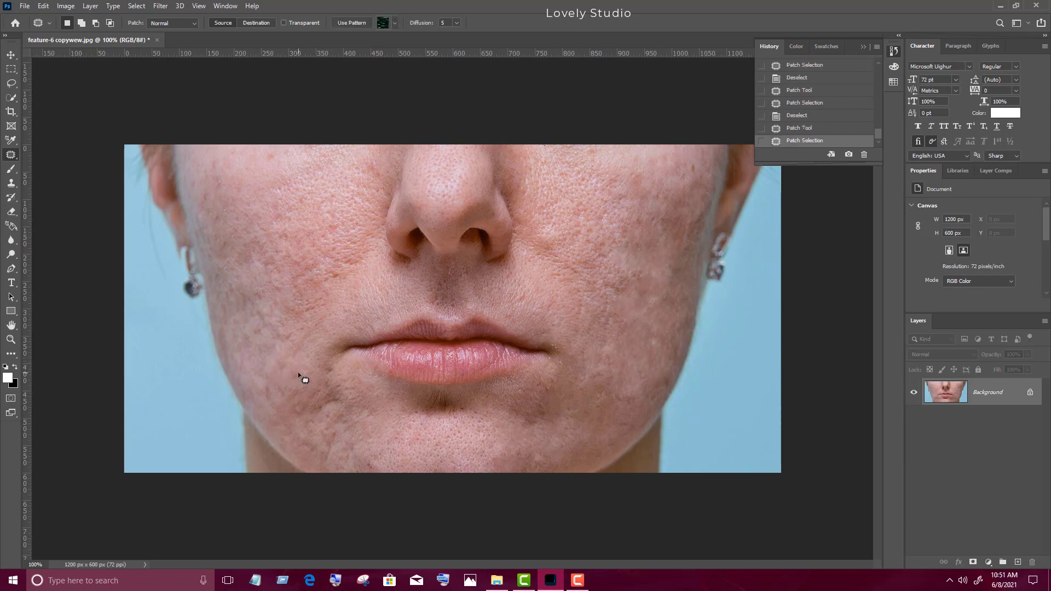
pyautogui.hotkey('ctrl', 'd')
pyautogui.moveTo(282, 342); pyautogui.dragTo(303, 363)
pyautogui.hotkey('ctrl', 'd')
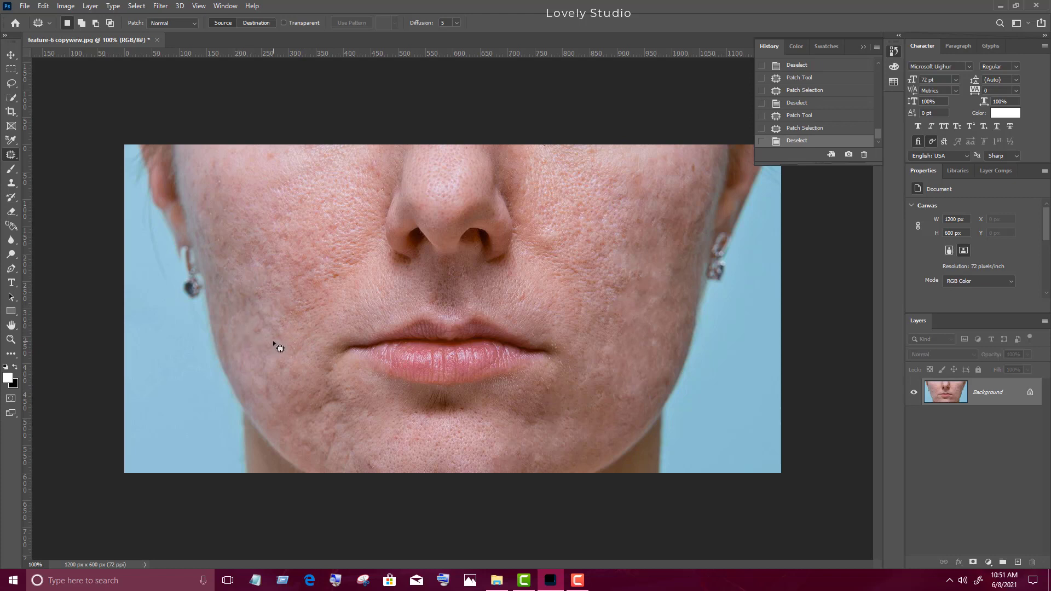
pyautogui.moveTo(253, 330)
pyautogui.mouseDown()
pyautogui.moveTo(272, 314)
pyautogui.moveTo(240, 311)
pyautogui.mouseUp()
pyautogui.hotkey('ctrl', 'd')
pyautogui.moveTo(280, 410)
pyautogui.mouseDown()
pyautogui.moveTo(268, 381)
pyautogui.moveTo(289, 422)
pyautogui.mouseUp()
pyautogui.hotkey('ctrl', 'd')
pyautogui.moveTo(291, 383)
pyautogui.mouseDown()
pyautogui.moveTo(281, 364)
pyautogui.moveTo(270, 392)
pyautogui.moveTo(294, 376)
pyautogui.moveTo(274, 394)
pyautogui.moveTo(291, 392)
pyautogui.moveTo(280, 408)
pyautogui.mouseUp()
pyautogui.hotkey('ctrl', 'd')
# Step: Patch the last jaw and lower-chin scars, then outline one on the upper cheek
pyautogui.hotkey('ctrl', 'd')
pyautogui.hotkey('ctrl', 'd')
pyautogui.moveTo(342, 389); pyautogui.dragTo(361, 416)
pyautogui.hotkey('ctrl', 'd')
pyautogui.moveTo(300, 413)
pyautogui.mouseDown()
pyautogui.moveTo(323, 387)
pyautogui.moveTo(308, 399)
pyautogui.mouseUp()
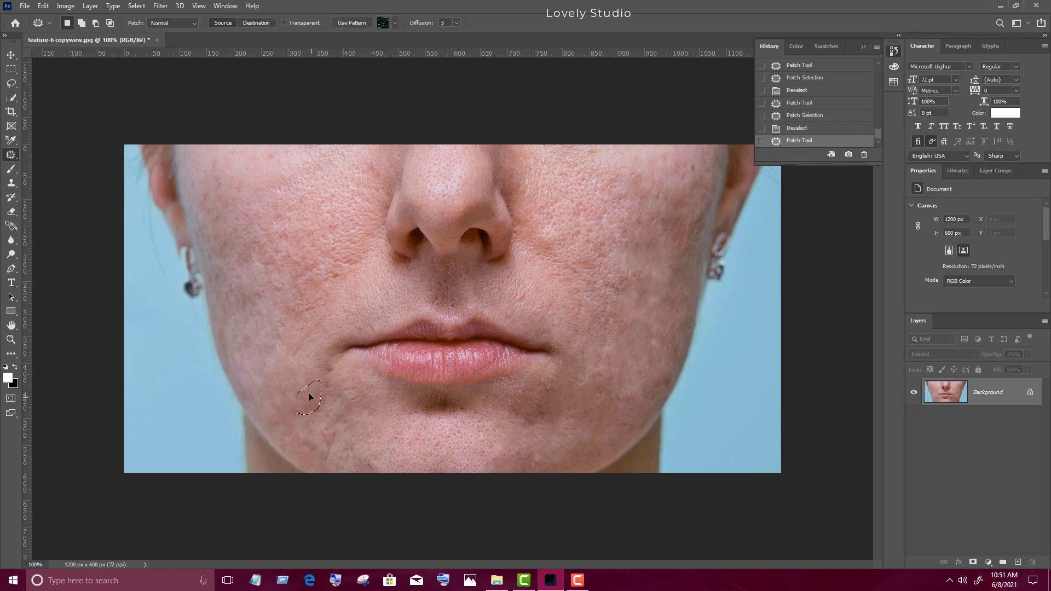
pyautogui.hotkey('ctrl', 'd')
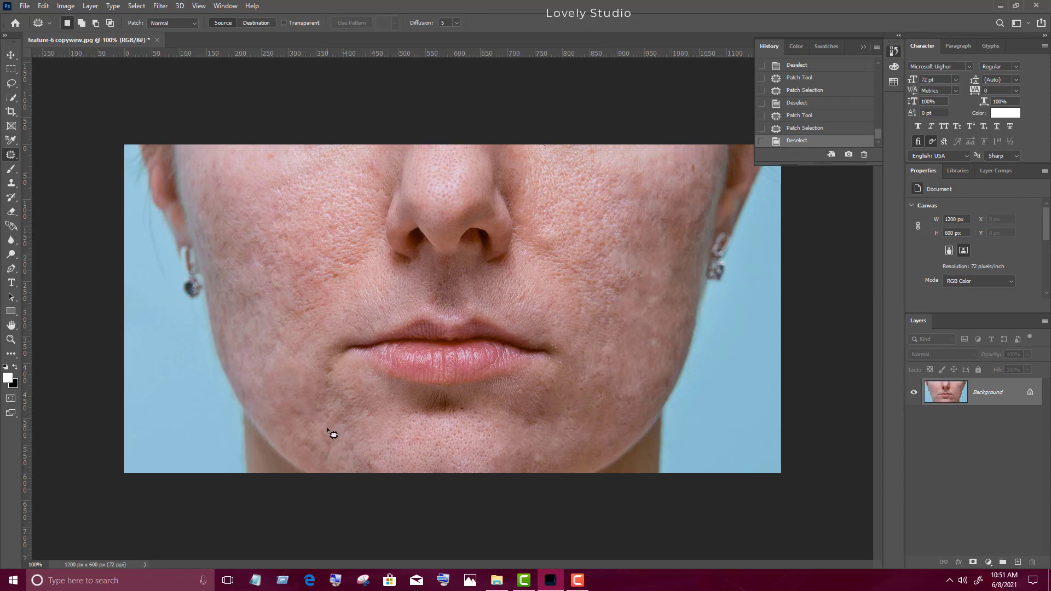
pyautogui.moveTo(323, 465)
pyautogui.mouseDown()
pyautogui.moveTo(344, 425)
pyautogui.moveTo(378, 444)
pyautogui.mouseUp()
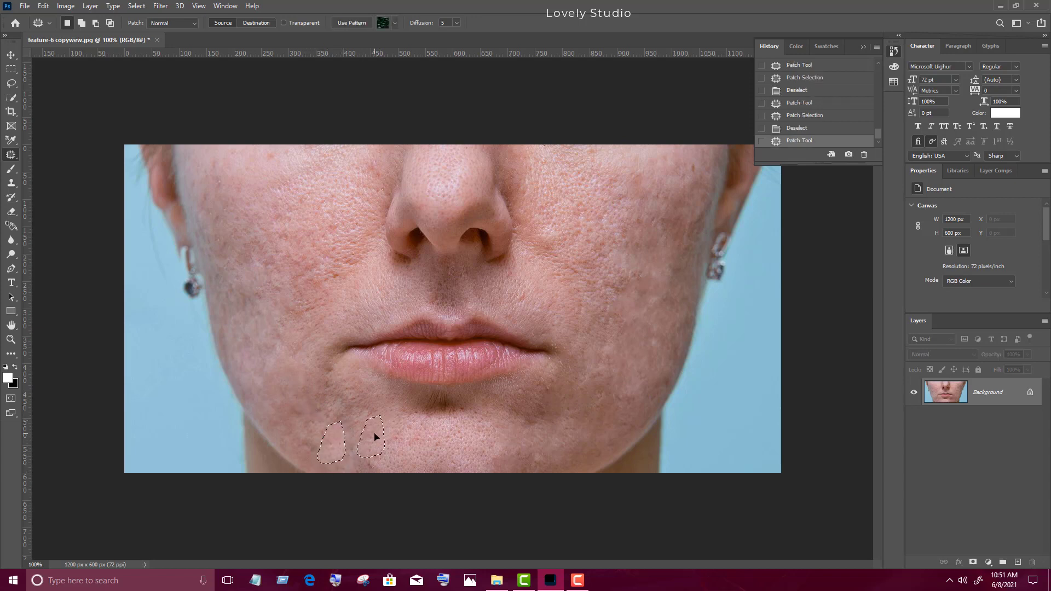
pyautogui.hotkey('ctrl', 'd')
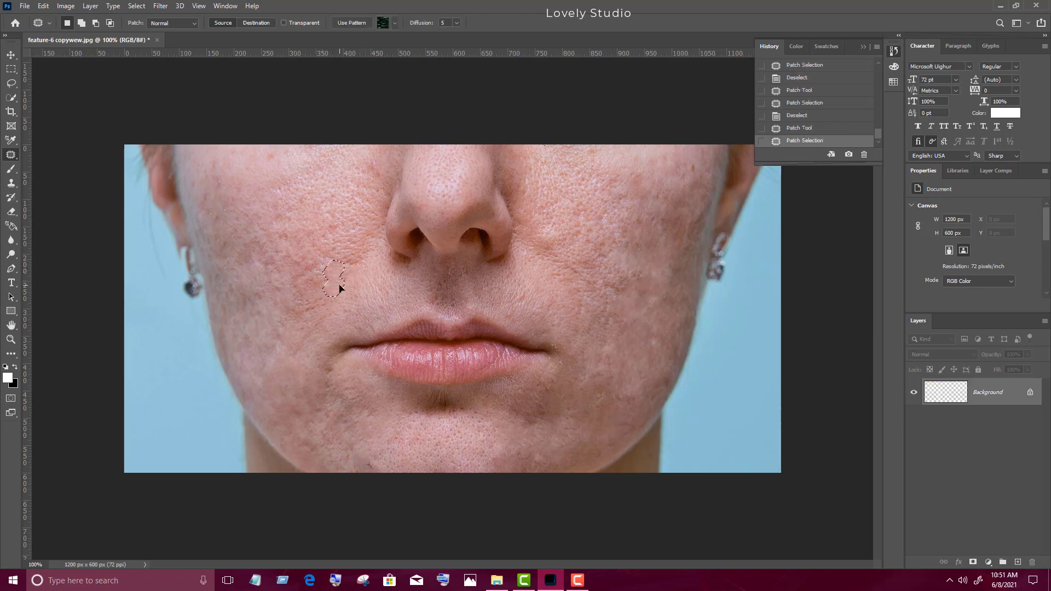
pyautogui.moveTo(261, 164); pyautogui.dragTo(283, 162)
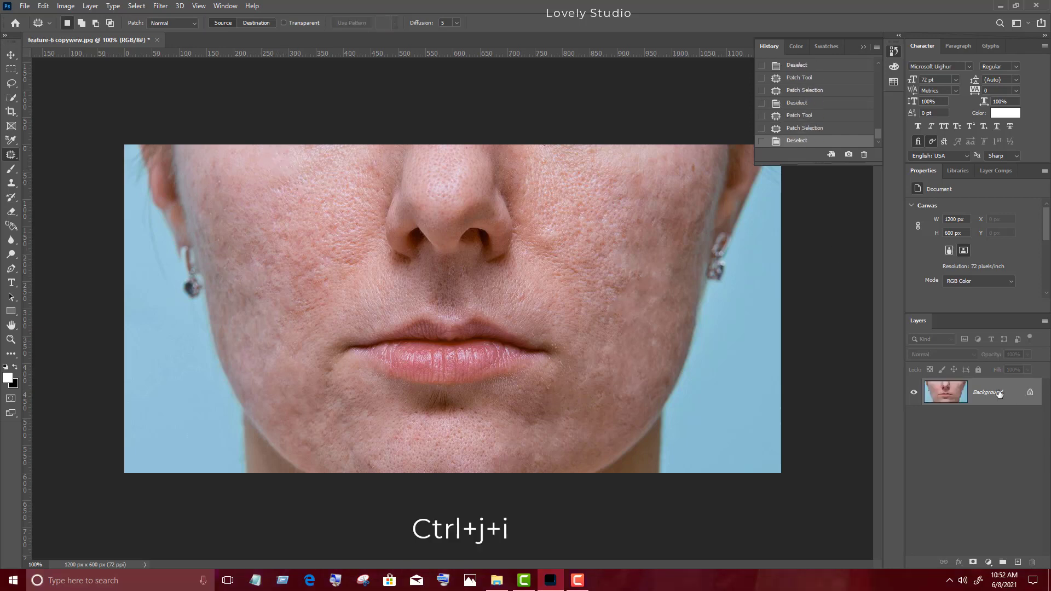
# Step: Duplicate the photo to Layer 1, invert it, and blend it in Vivid Light
pyautogui.hotkey('ctrl', 'j')
pyautogui.hotkey('ctrl', 'i')
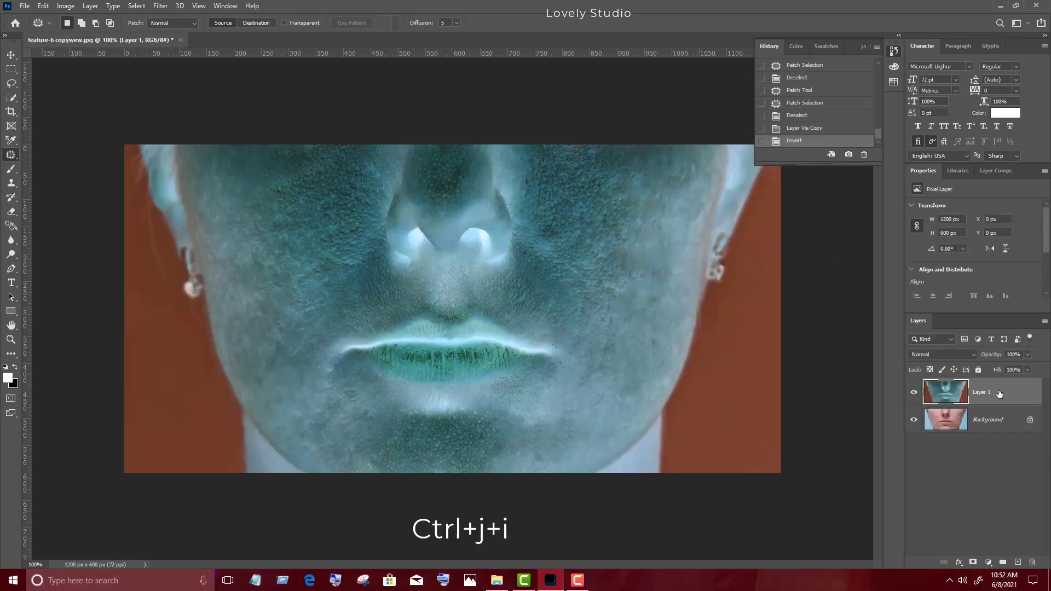
pyautogui.click(976, 354)
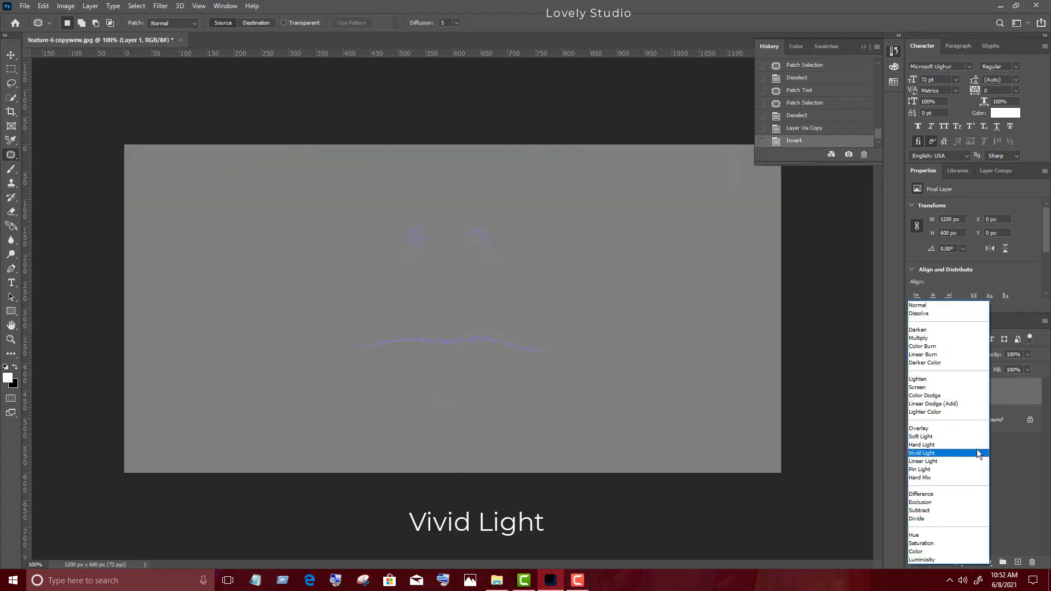
pyautogui.click(977, 452)
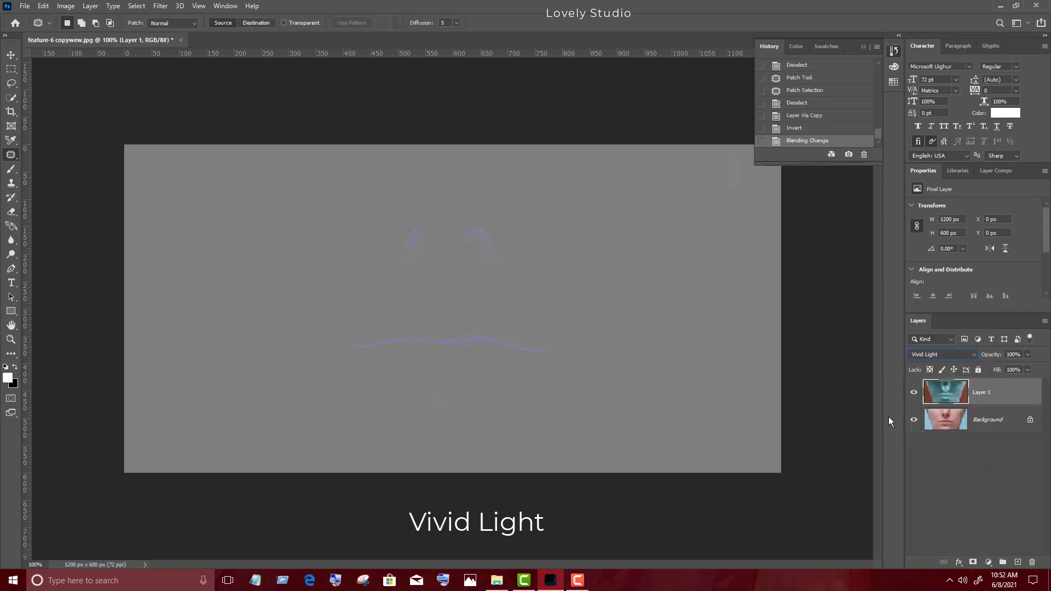
pyautogui.click(159, 6)
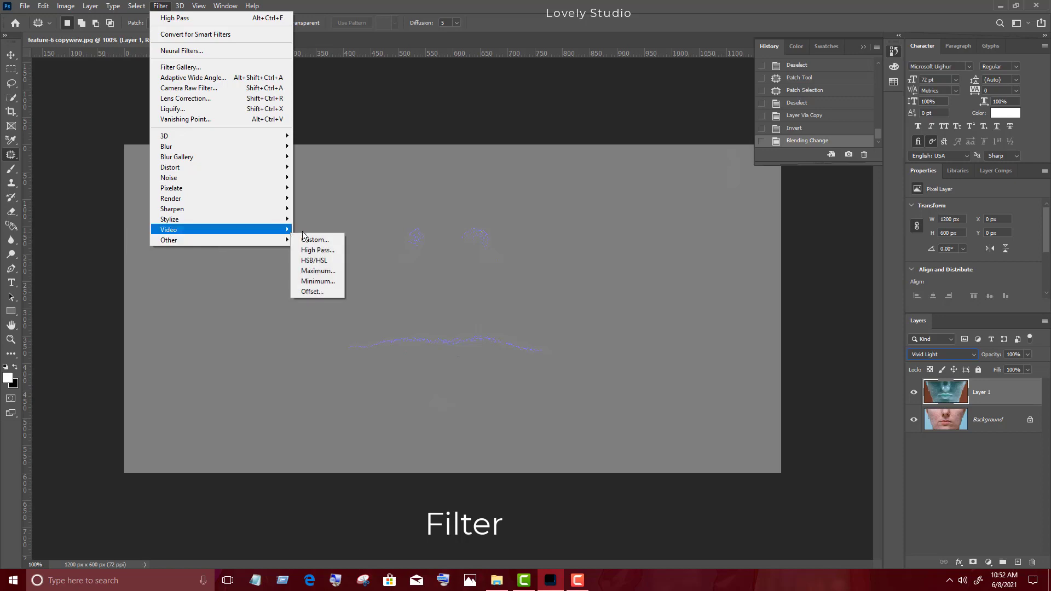
pyautogui.moveTo(218, 240)
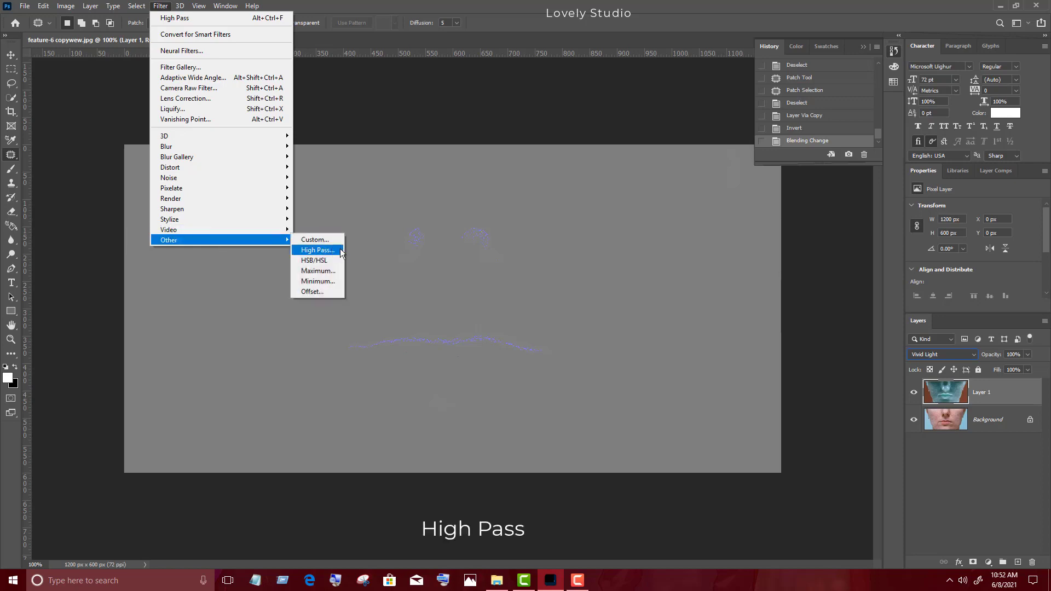
# Step: Apply High Pass with a 27.7-pixel radius to the inverted Vivid Light layer
pyautogui.click(318, 250)
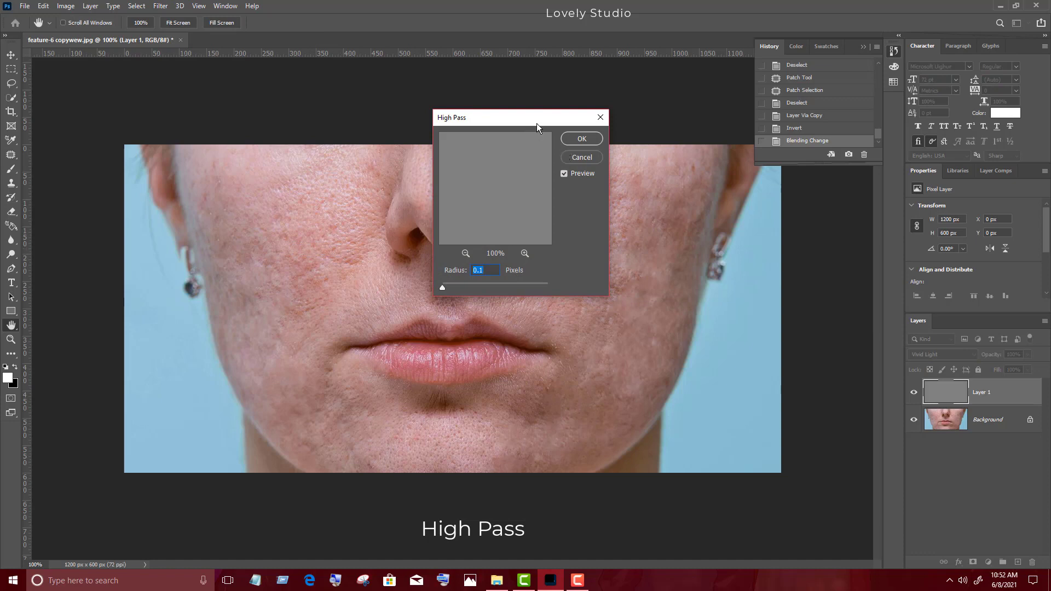
pyautogui.moveTo(536, 126); pyautogui.dragTo(698, 195)
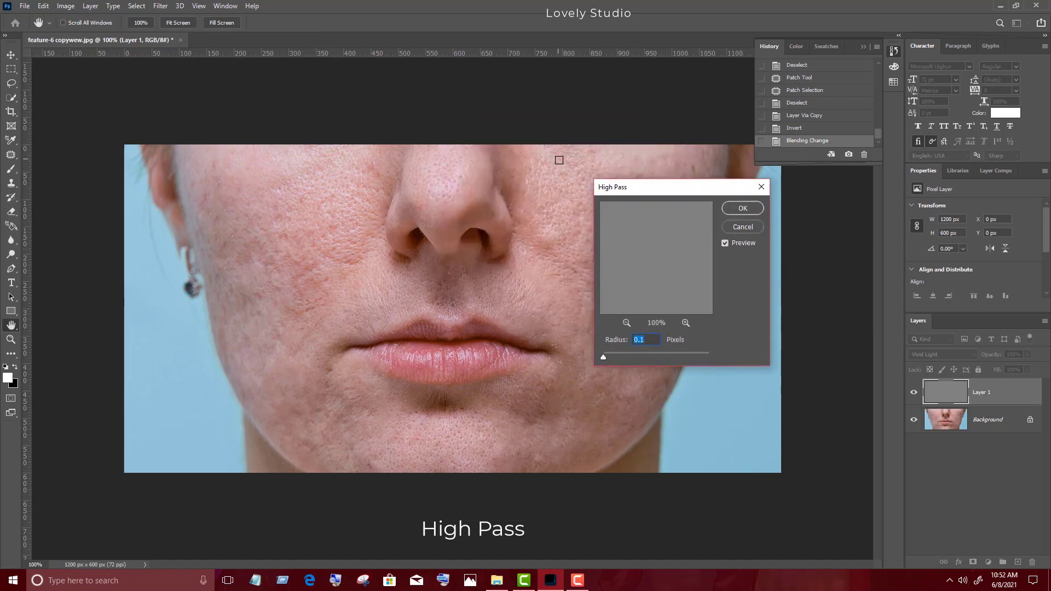
pyautogui.moveTo(603, 356); pyautogui.dragTo(613, 356)
pyautogui.hotkey('ctrl', '+')
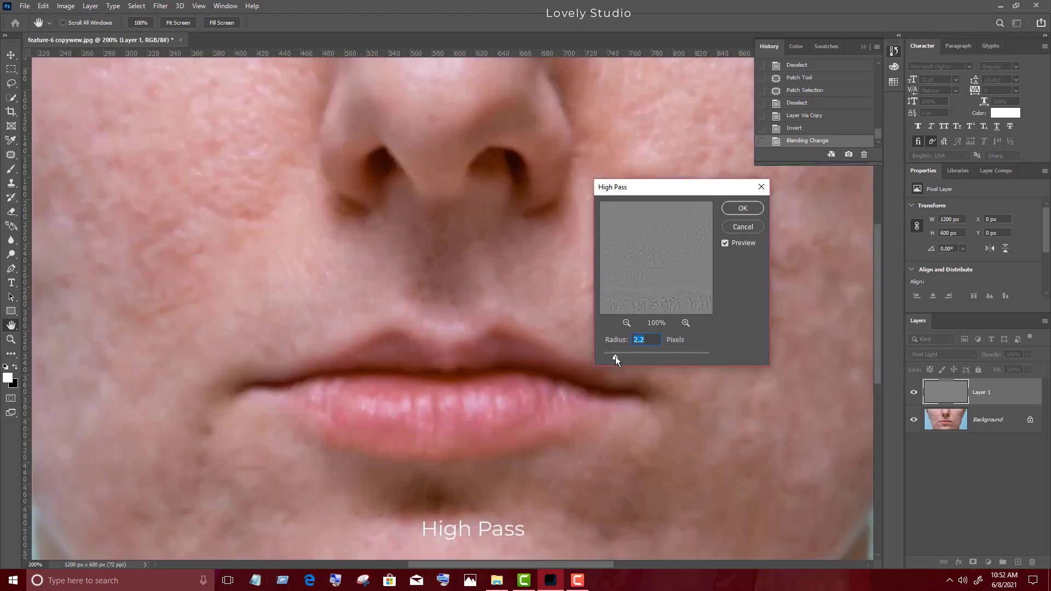
pyautogui.moveTo(615, 357); pyautogui.dragTo(629, 357)
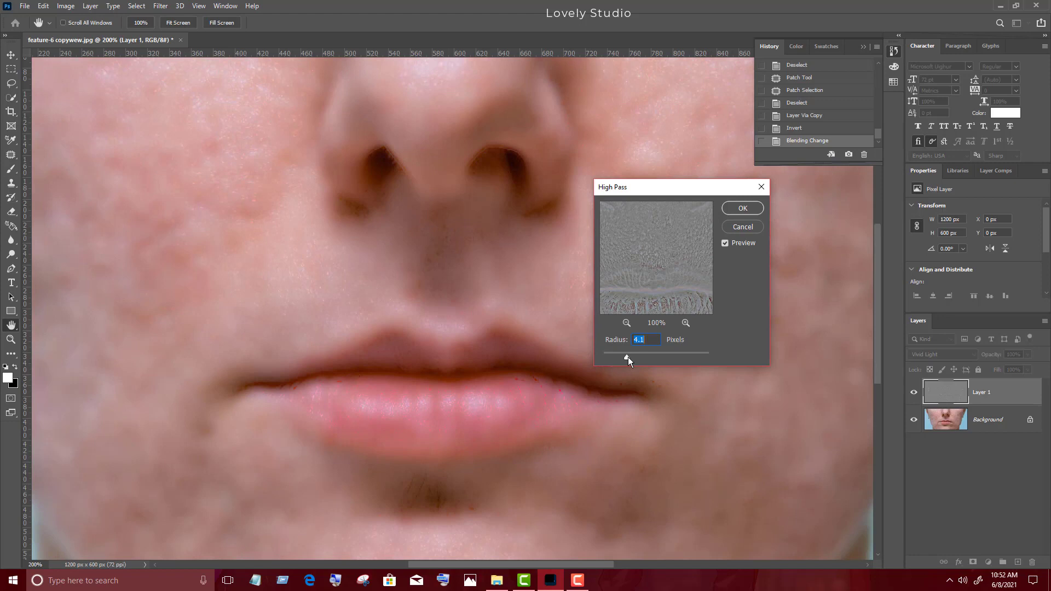
pyautogui.hotkey('ctrl', '-')
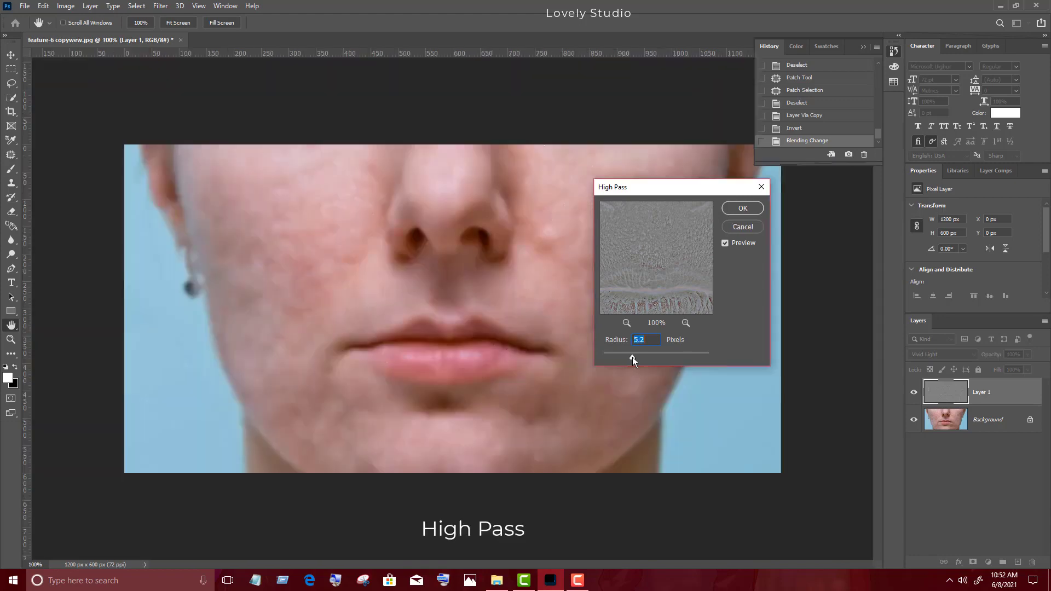
pyautogui.moveTo(633, 357); pyautogui.dragTo(640, 357)
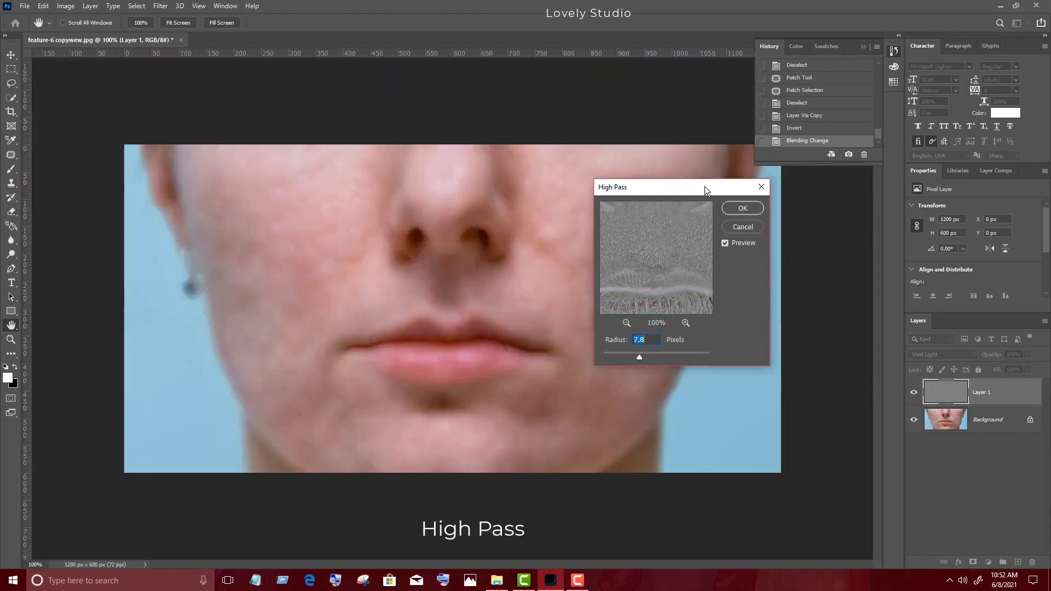
pyautogui.moveTo(704, 186); pyautogui.dragTo(781, 256)
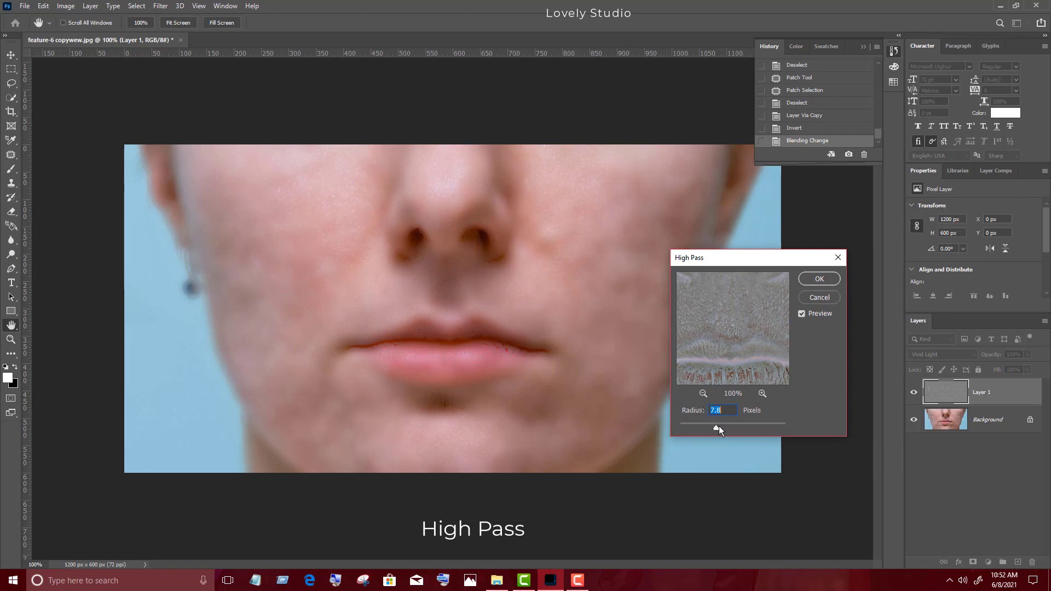
pyautogui.moveTo(718, 425); pyautogui.dragTo(728, 427)
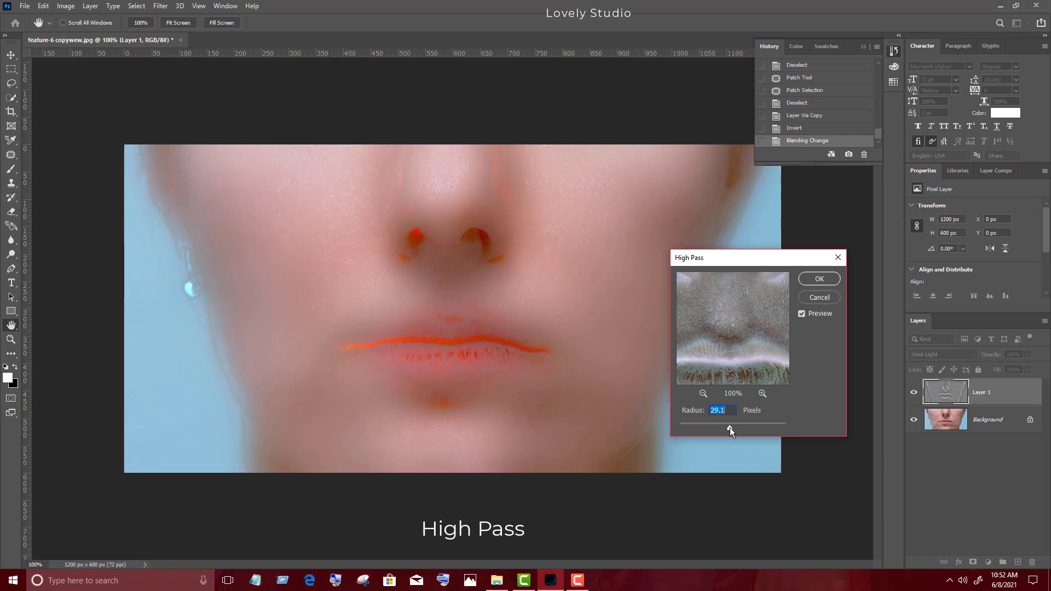
pyautogui.moveTo(728, 428); pyautogui.dragTo(729, 428)
pyautogui.click(819, 280)
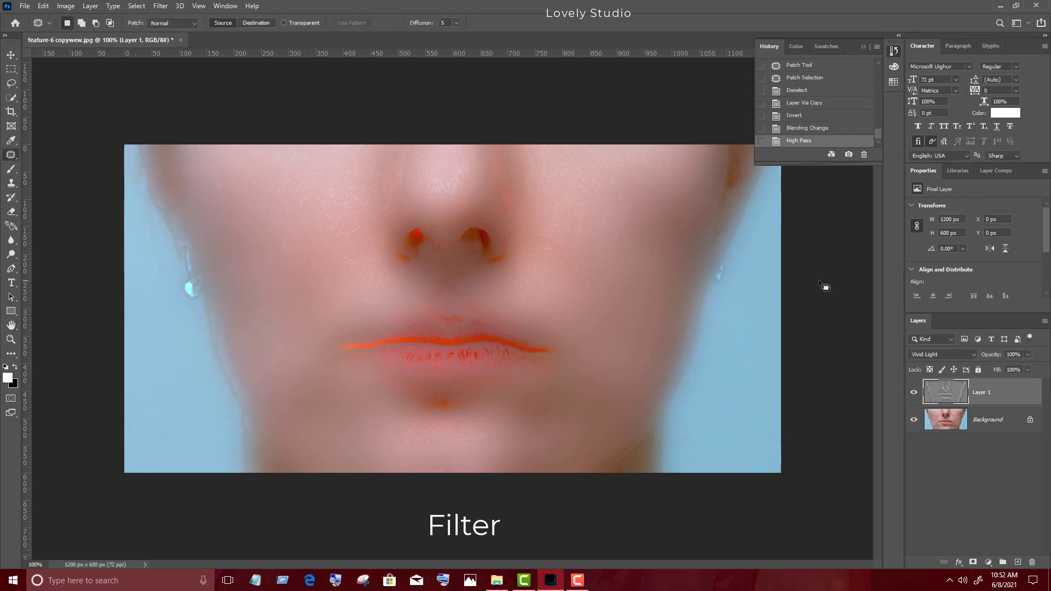
# Step: Apply a Gaussian Blur of about 2.2 pixels to the high-pass layer
pyautogui.click(160, 6)
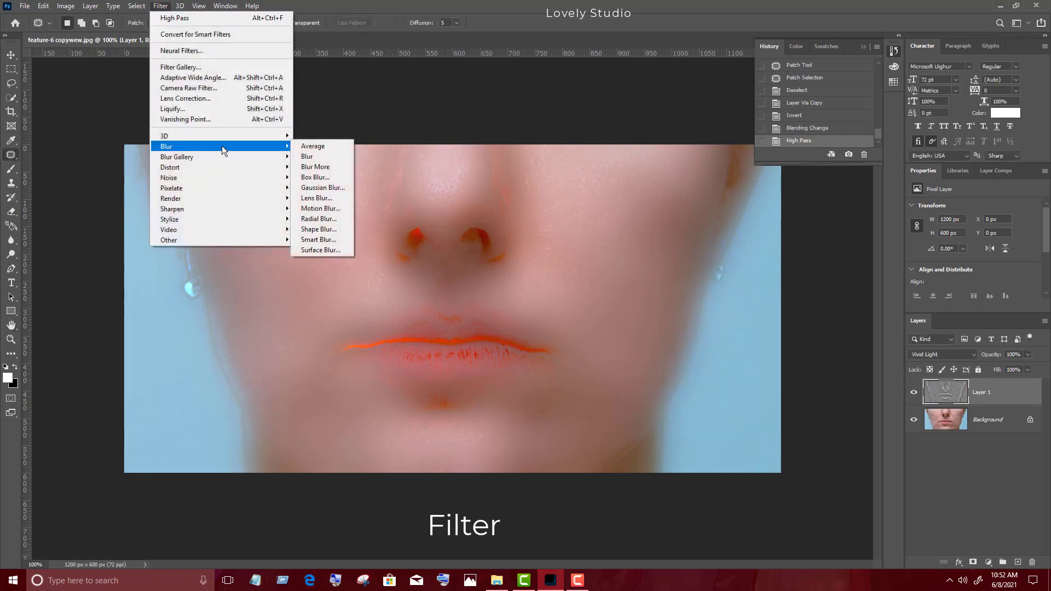
pyautogui.moveTo(218, 146)
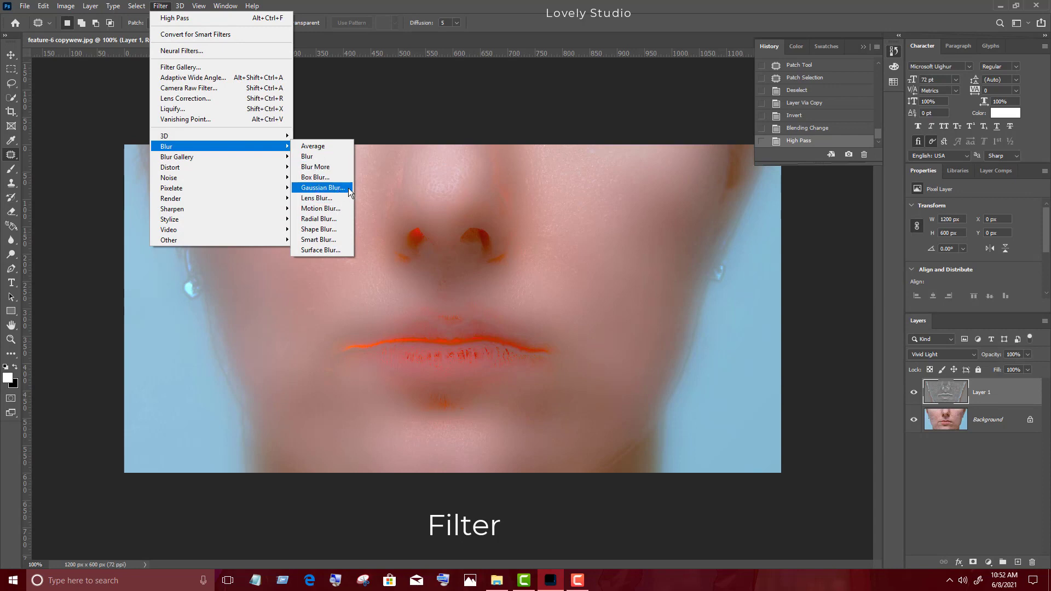
pyautogui.click(349, 189)
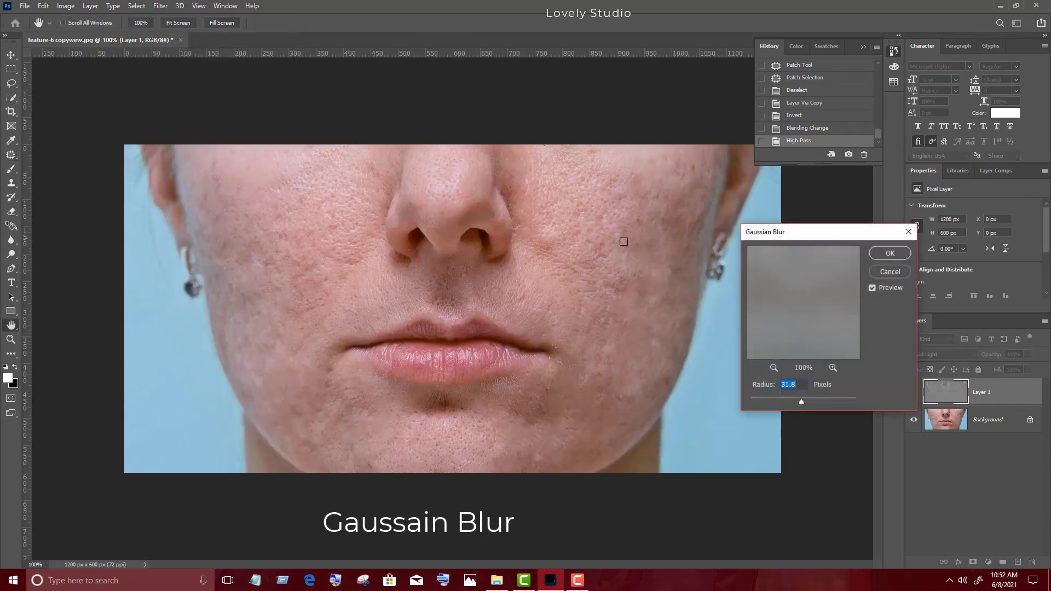
pyautogui.moveTo(803, 403); pyautogui.dragTo(786, 403)
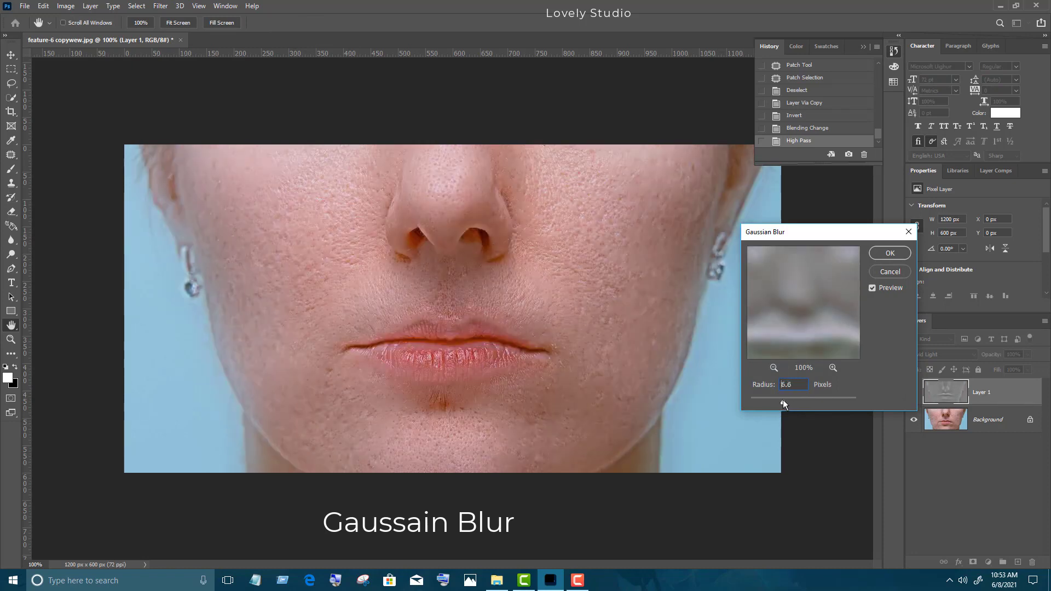
pyautogui.moveTo(784, 405); pyautogui.dragTo(767, 402)
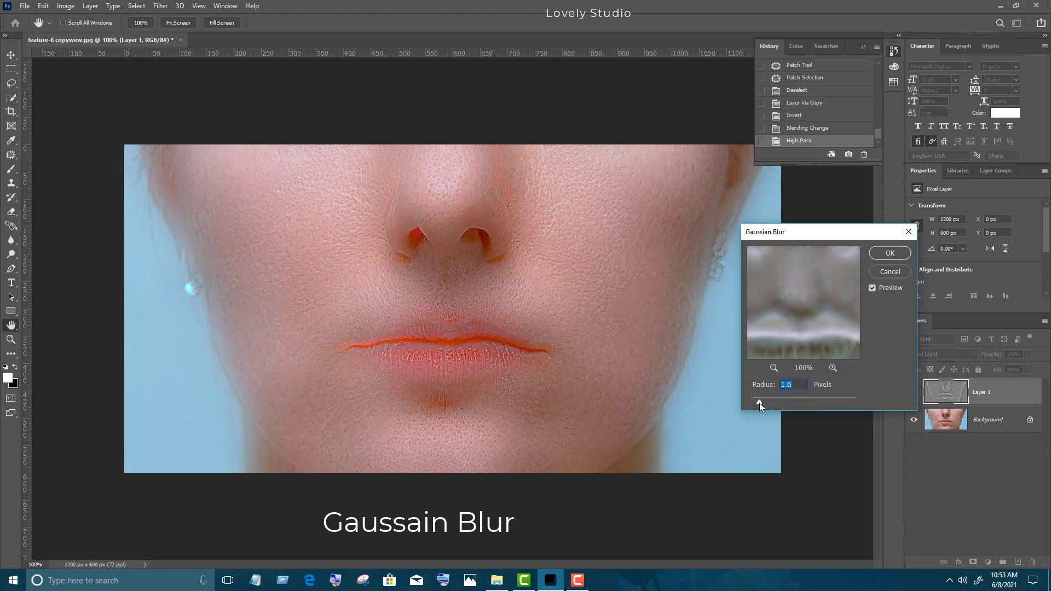
pyautogui.moveTo(757, 403); pyautogui.dragTo(759, 403)
pyautogui.moveTo(761, 403); pyautogui.dragTo(763, 403)
# Step: Apply the Gaussian blur, then give Layer 1 an inverted, black layer mask
pyautogui.click(888, 253)
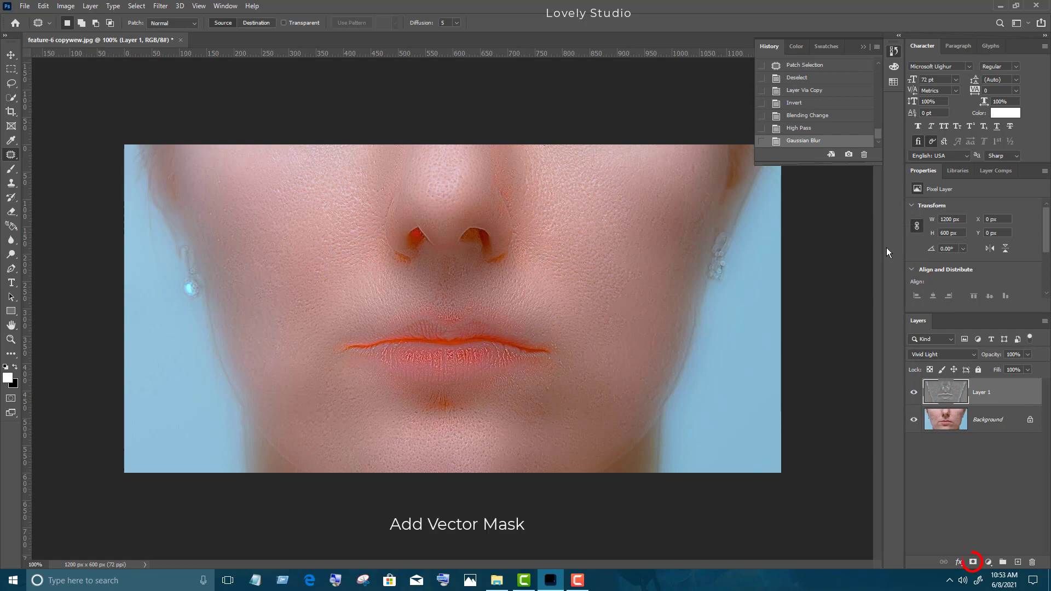
pyautogui.click(973, 563)
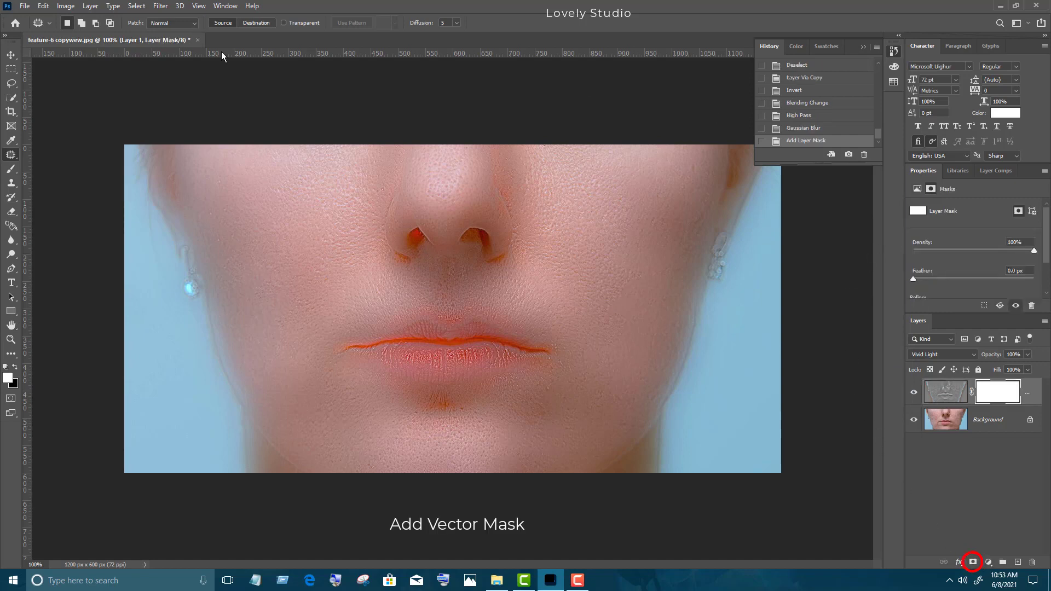
pyautogui.click(66, 6)
pyautogui.moveTo(83, 35)
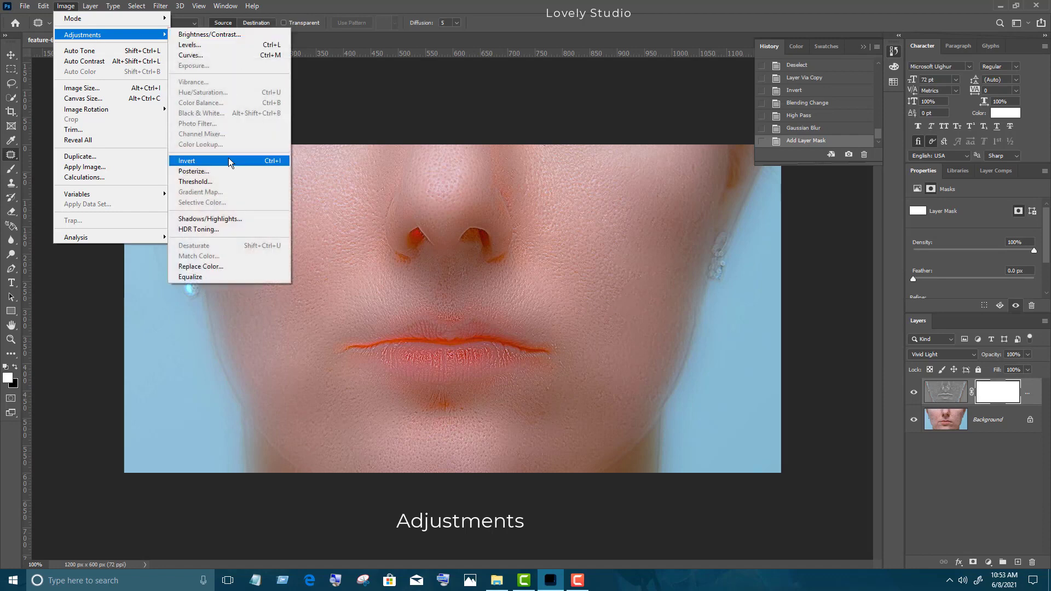
pyautogui.click(228, 160)
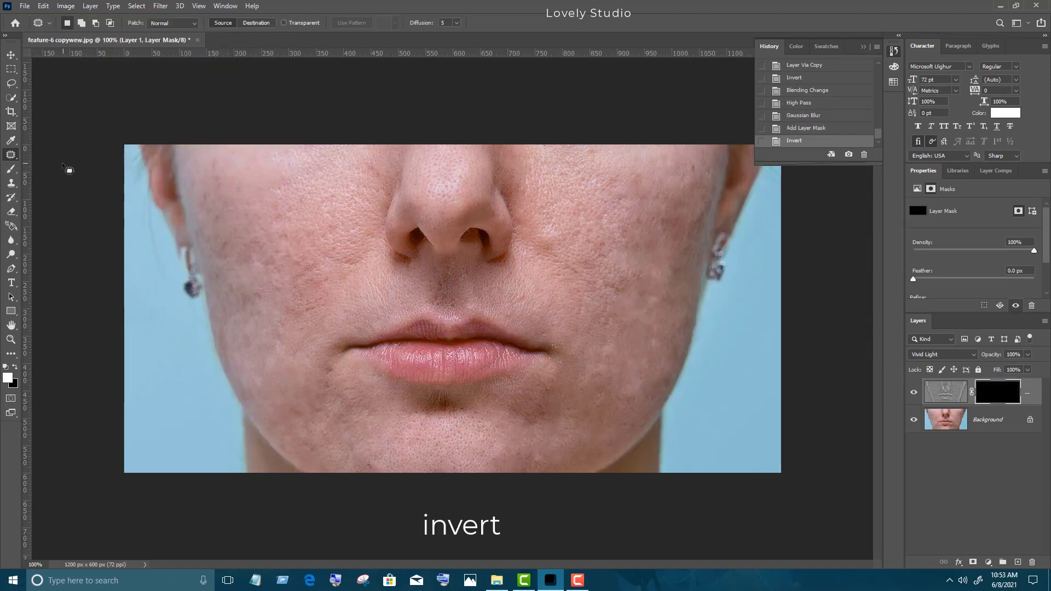
# Step: Pick the standard Brush Tool at size 80 and paint smoothing onto the upper right cheek
pyautogui.click(10, 171)
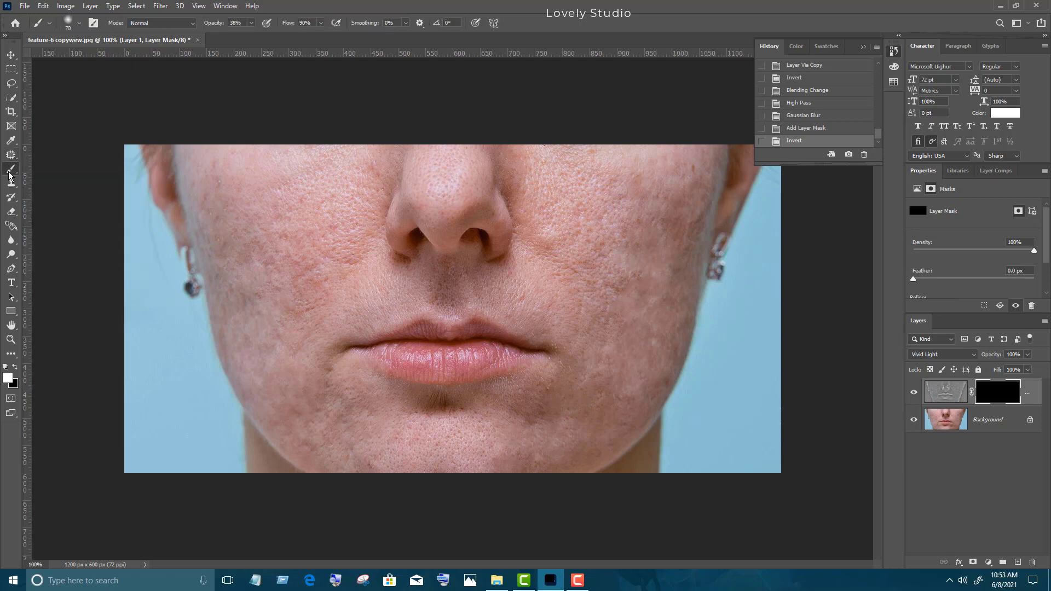
pyautogui.rightClick(10, 176)
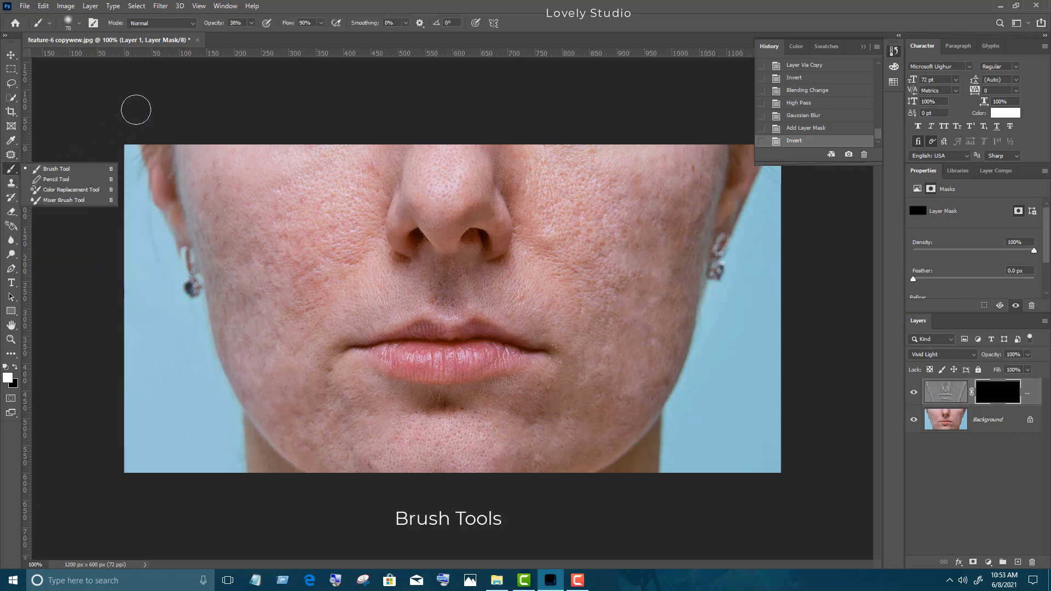
pyautogui.click(136, 110)
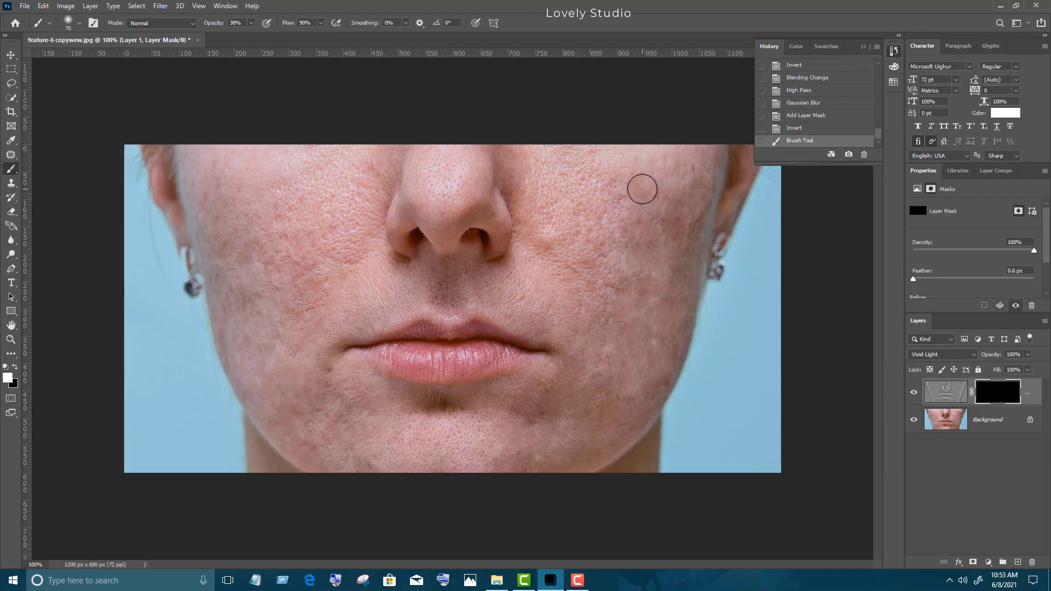
pyautogui.scroll(1, 640, 188)
pyautogui.scroll(3, 639, 180)
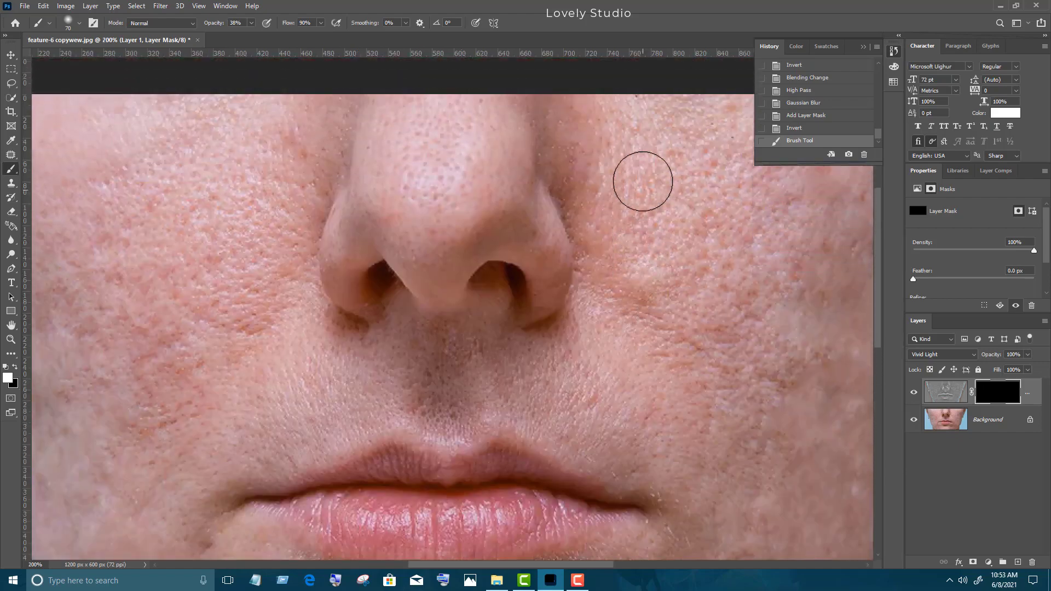
pyautogui.press(']')
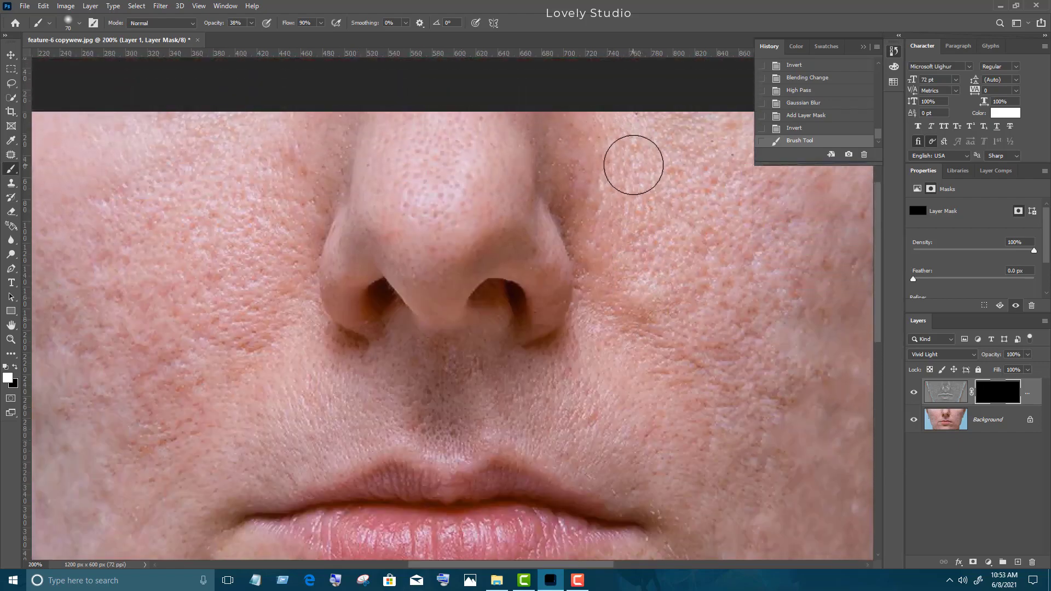
pyautogui.moveTo(629, 134); pyautogui.dragTo(628, 138)
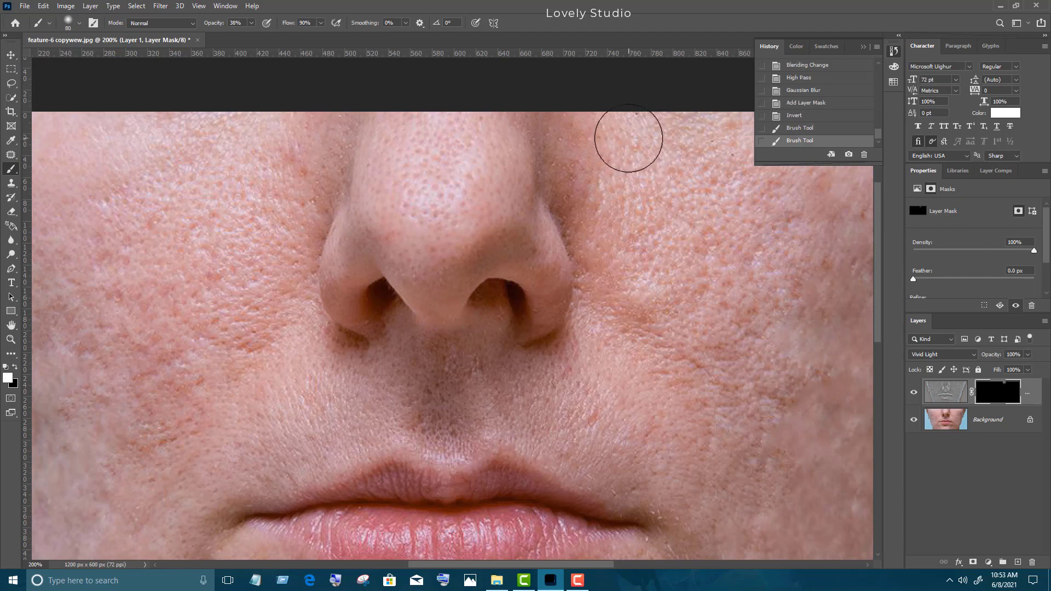
# Step: Adjust brush opacity, enlarge the brush to 90, and paint smoothing over the right cheek
pyautogui.click(251, 23)
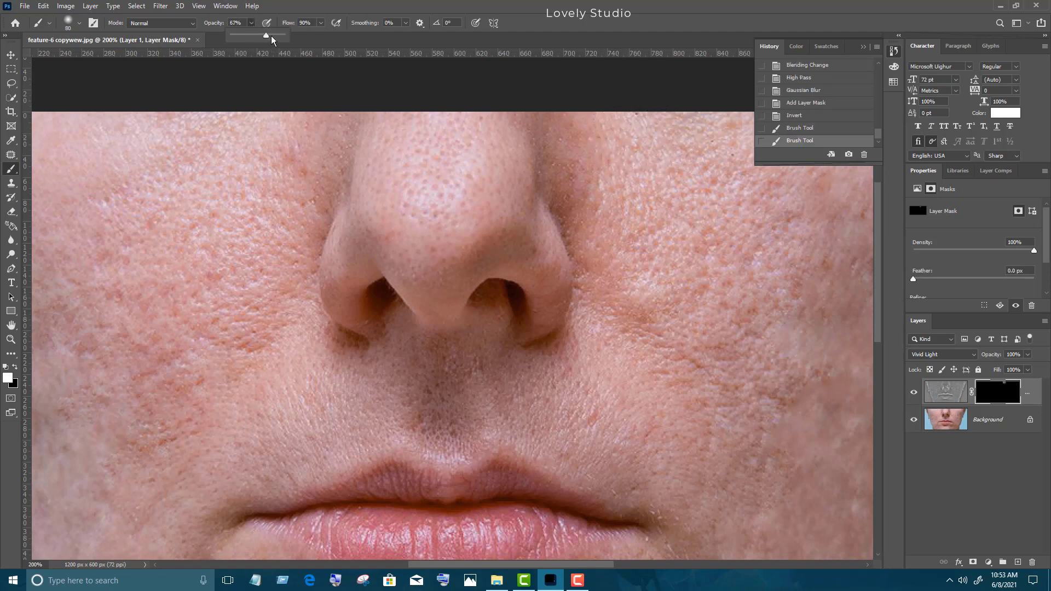
pyautogui.press(']')
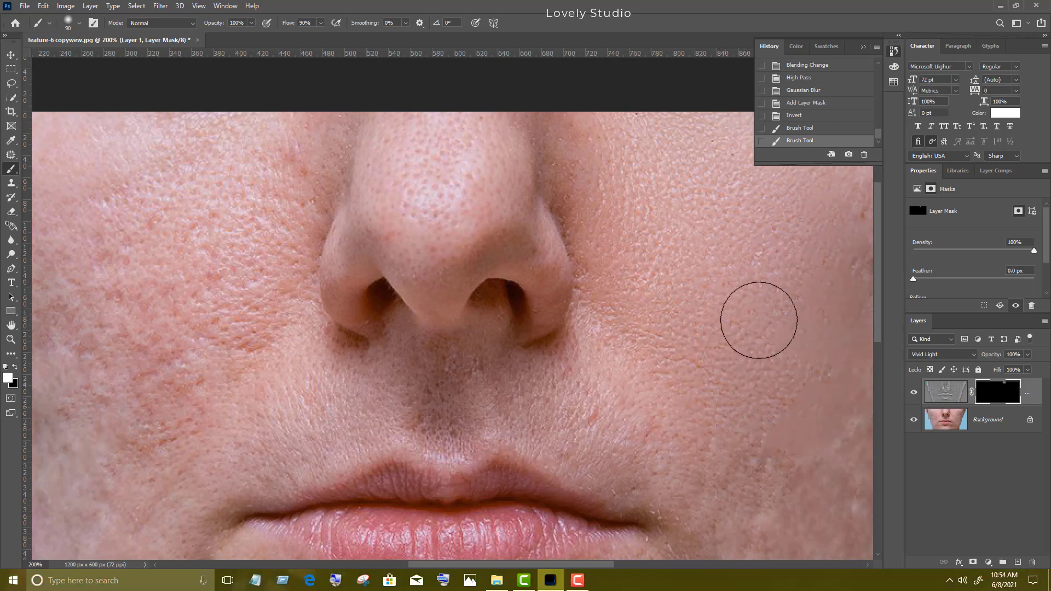
pyautogui.click(755, 317)
pyautogui.moveTo(593, 571); pyautogui.dragTo(638, 570)
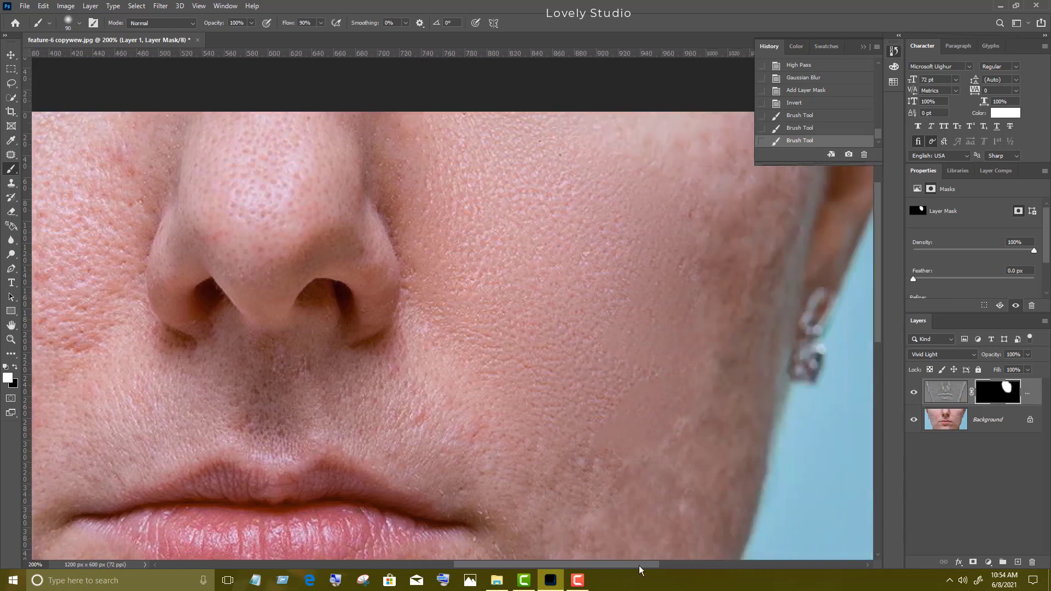
pyautogui.scroll(1, 711, 329)
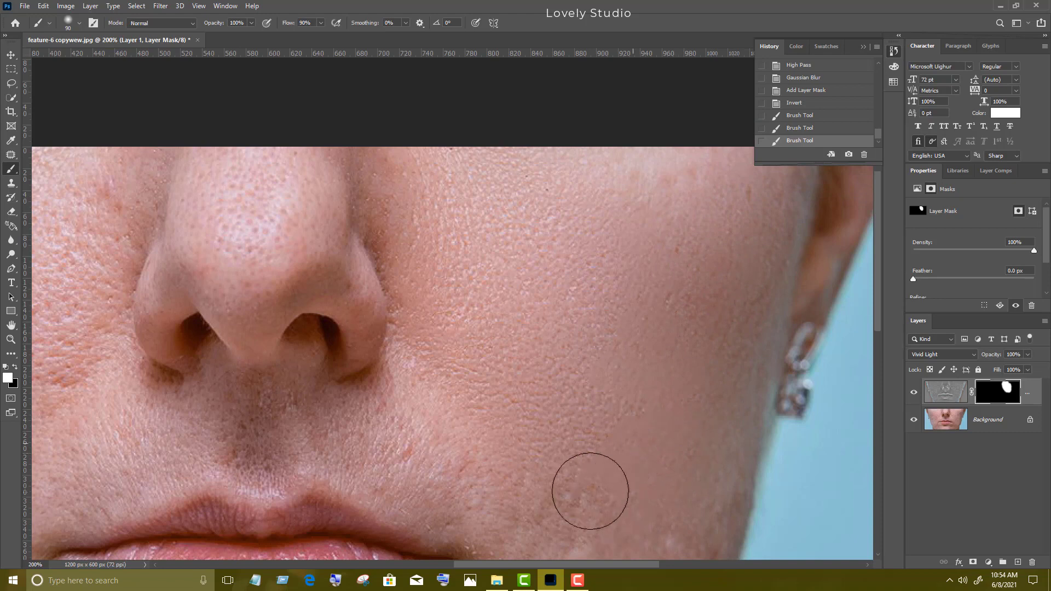
pyautogui.moveTo(646, 175); pyautogui.dragTo(675, 300)
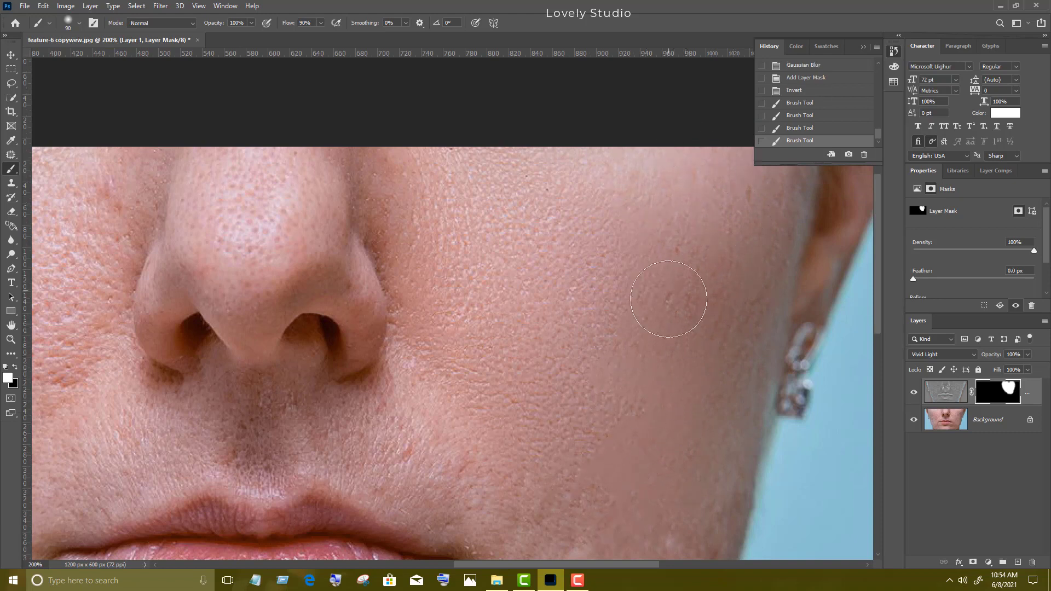
pyautogui.scroll(-2, 675, 301)
pyautogui.scroll(-2, 668, 294)
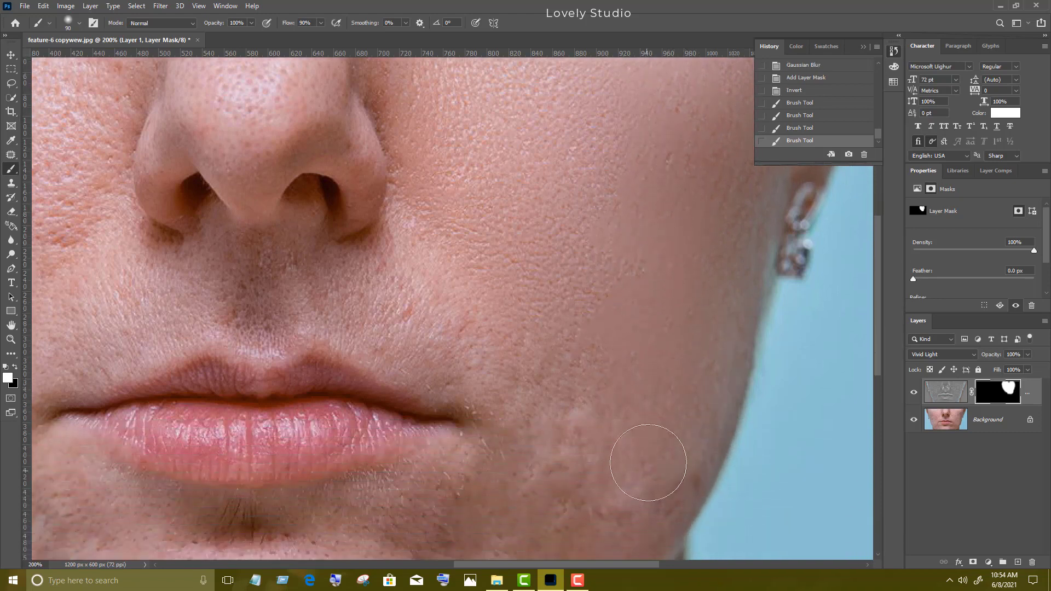
pyautogui.moveTo(575, 350); pyautogui.dragTo(606, 347)
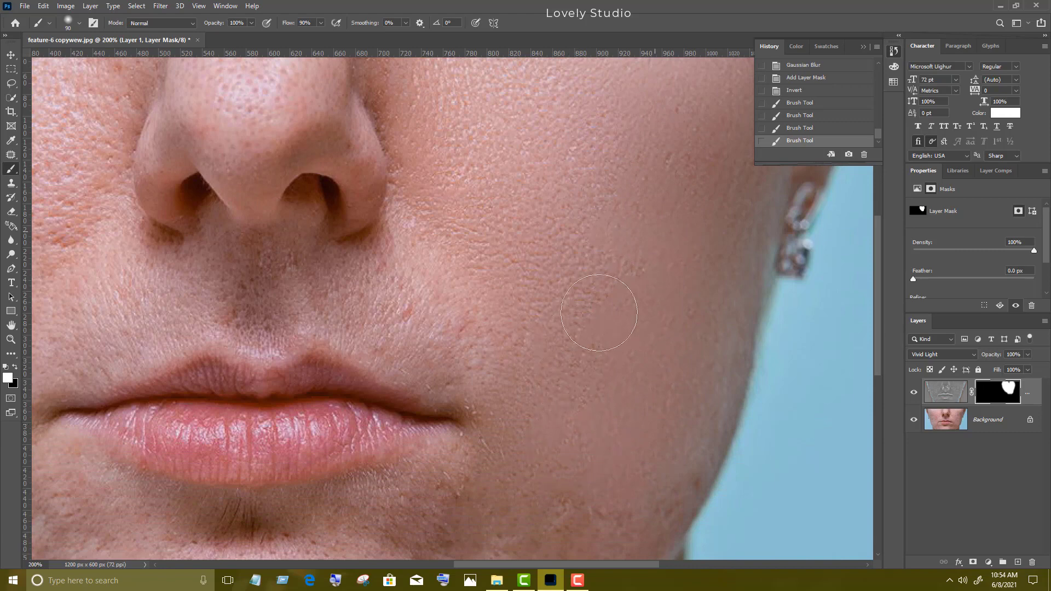
# Step: Paint the mask white along the lower chin to reveal the smoothing
pyautogui.scroll(-2, 606, 347)
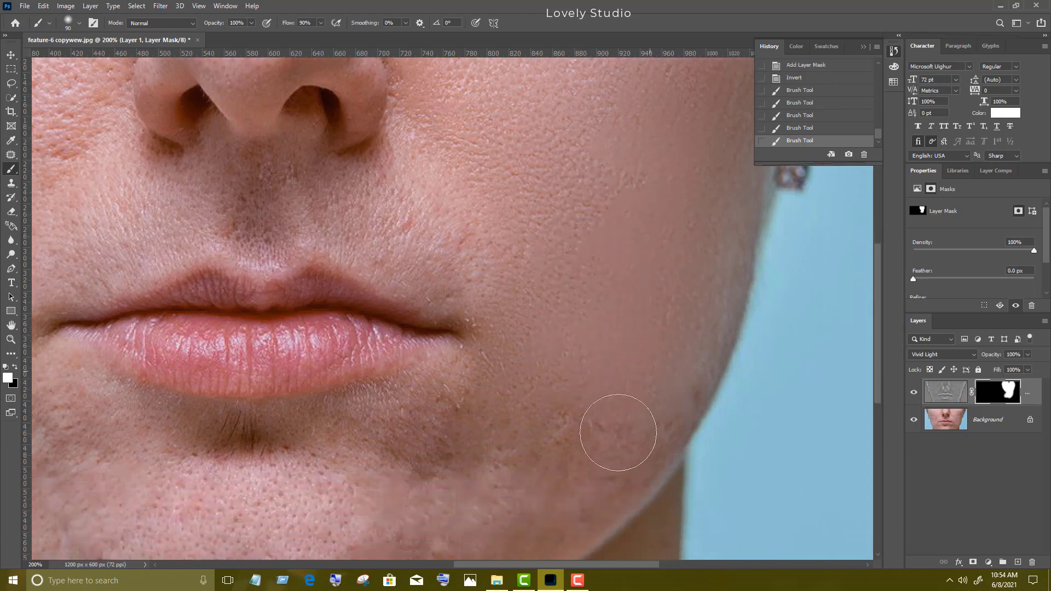
pyautogui.moveTo(411, 427); pyautogui.dragTo(471, 422)
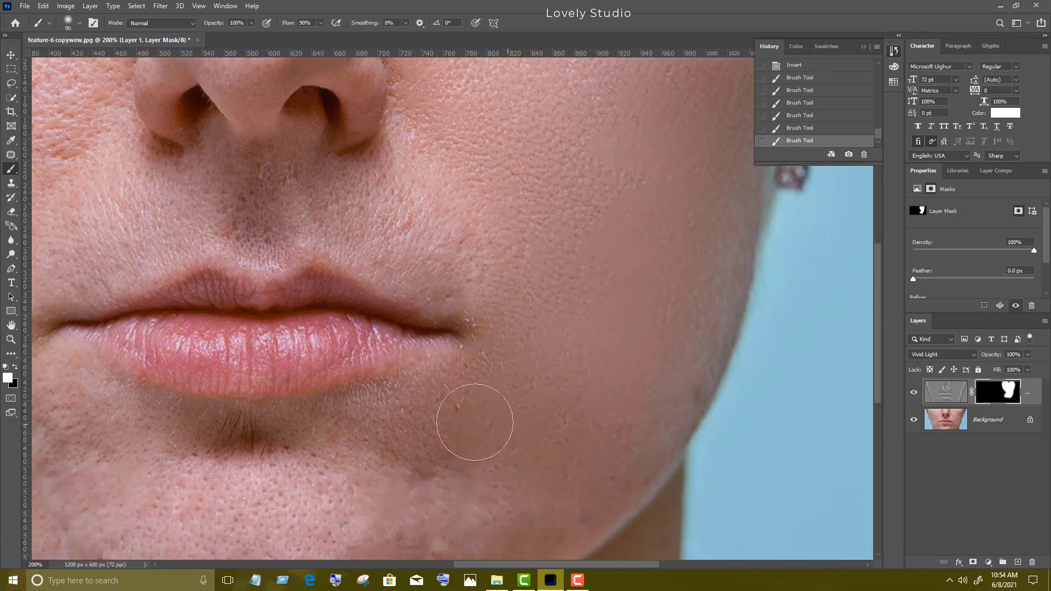
pyautogui.scroll(-2, 471, 422)
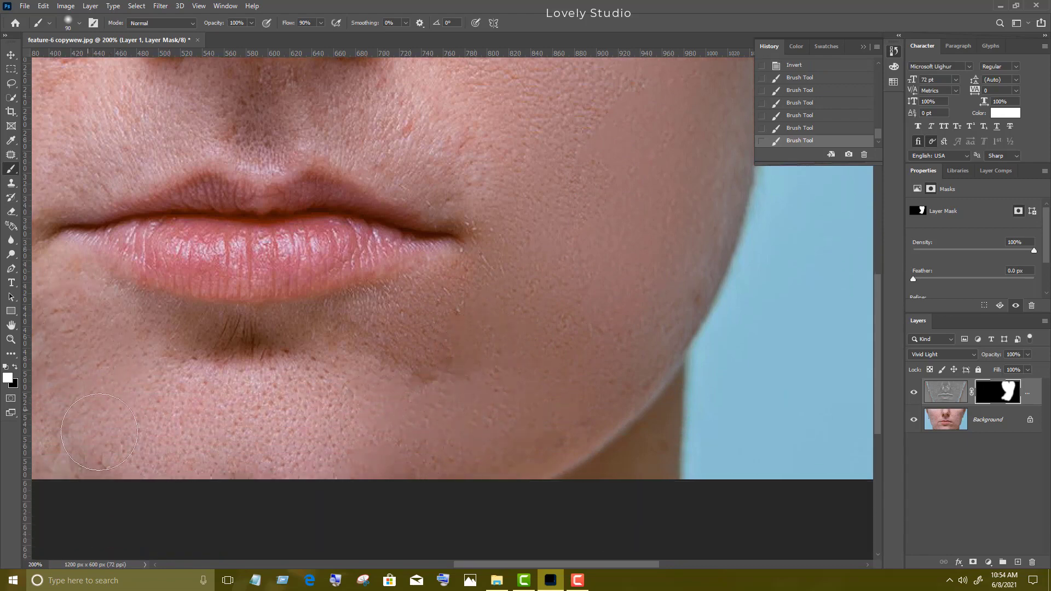
pyautogui.moveTo(72, 443); pyautogui.dragTo(235, 469)
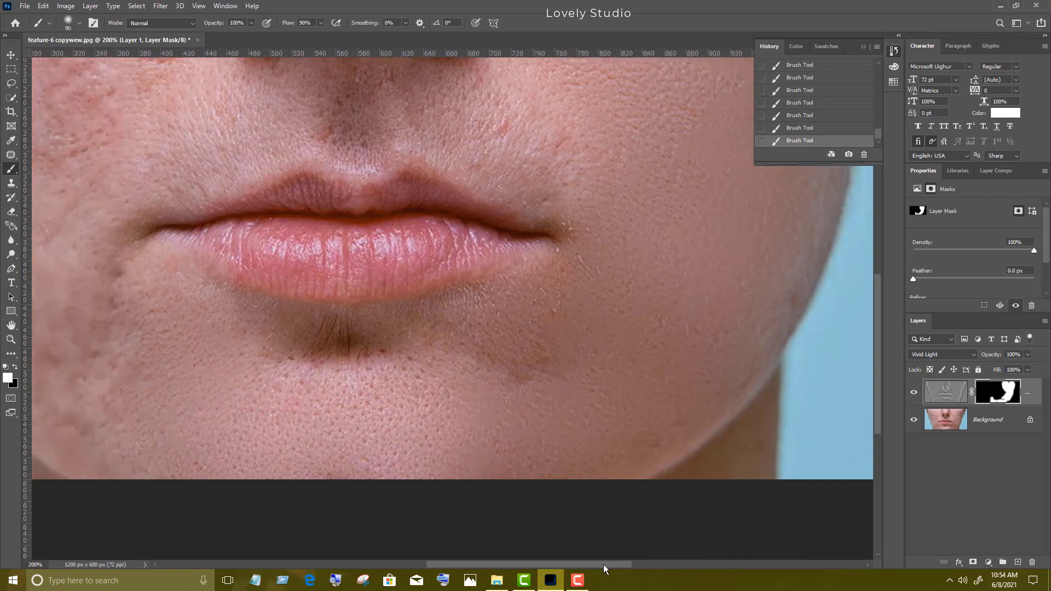
pyautogui.moveTo(634, 568); pyautogui.dragTo(570, 566)
pyautogui.scroll(2, 299, 390)
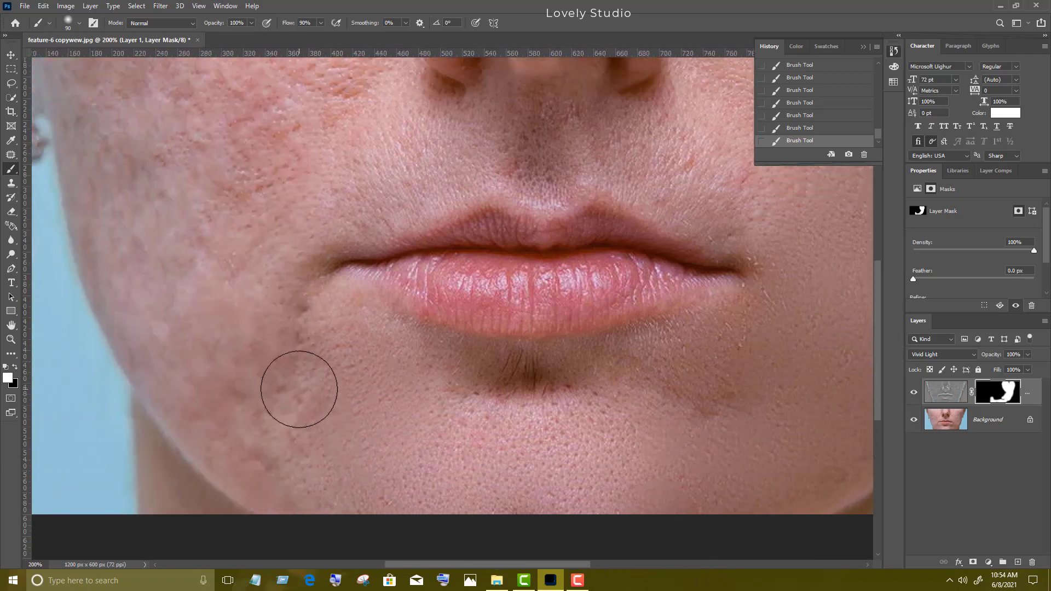
pyautogui.scroll(2, 299, 389)
pyautogui.scroll(2, 277, 392)
pyautogui.scroll(3, 277, 399)
pyautogui.scroll(2, 422, 299)
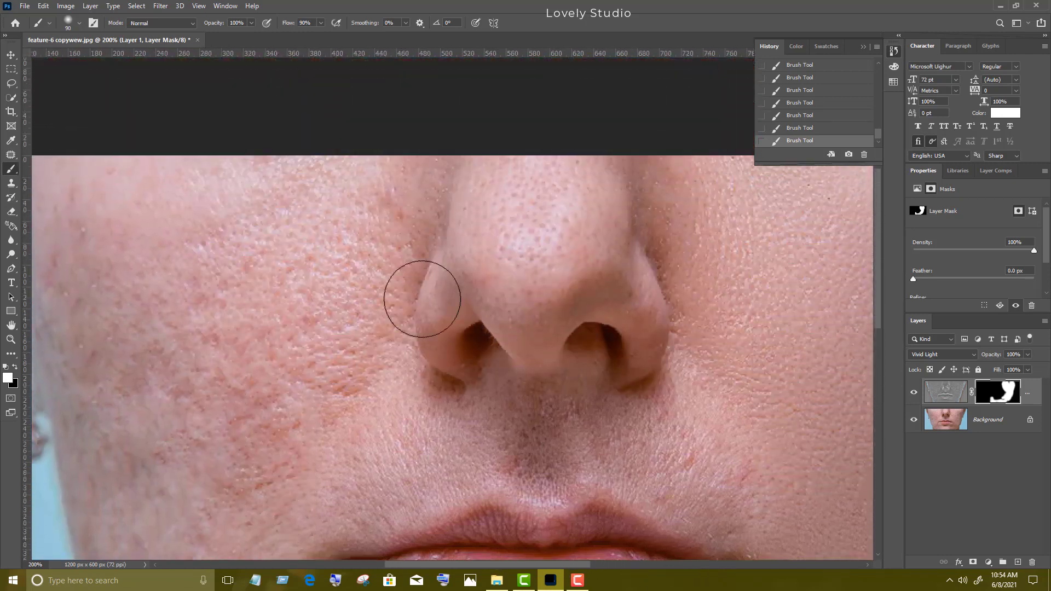
# Step: Resize the brush to about 70 and smooth the scarred lower cheek toward the jaw and chin
pyautogui.press('[')
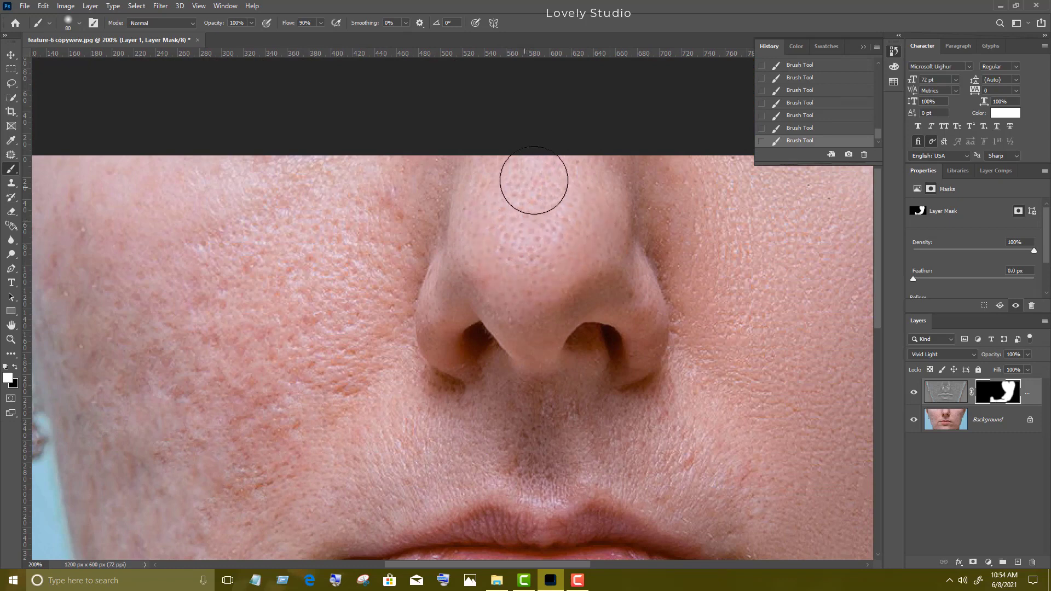
pyautogui.press('[')
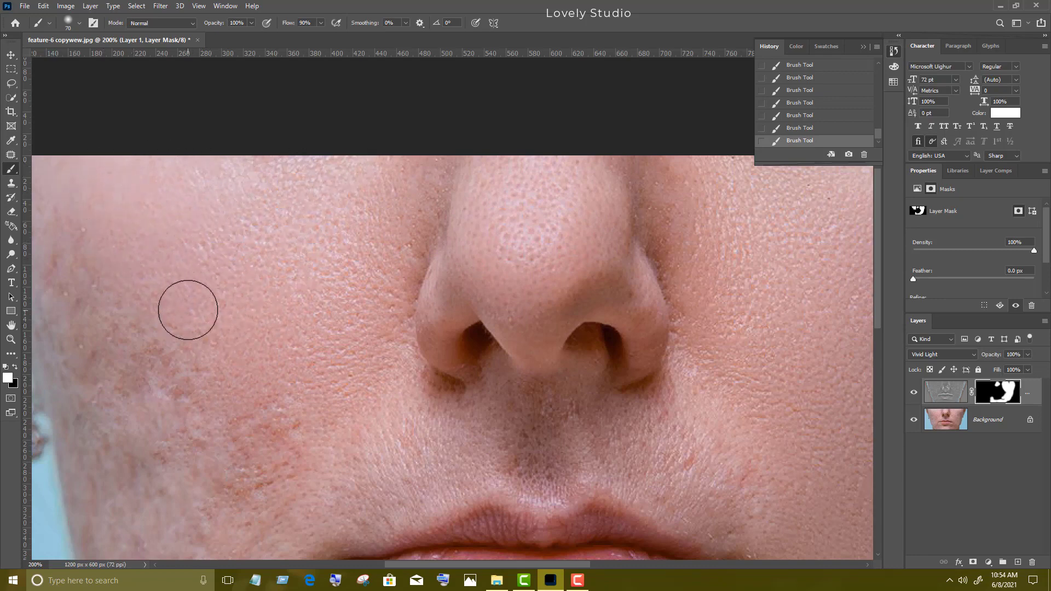
pyautogui.scroll(-3, 187, 310)
pyautogui.press(']')
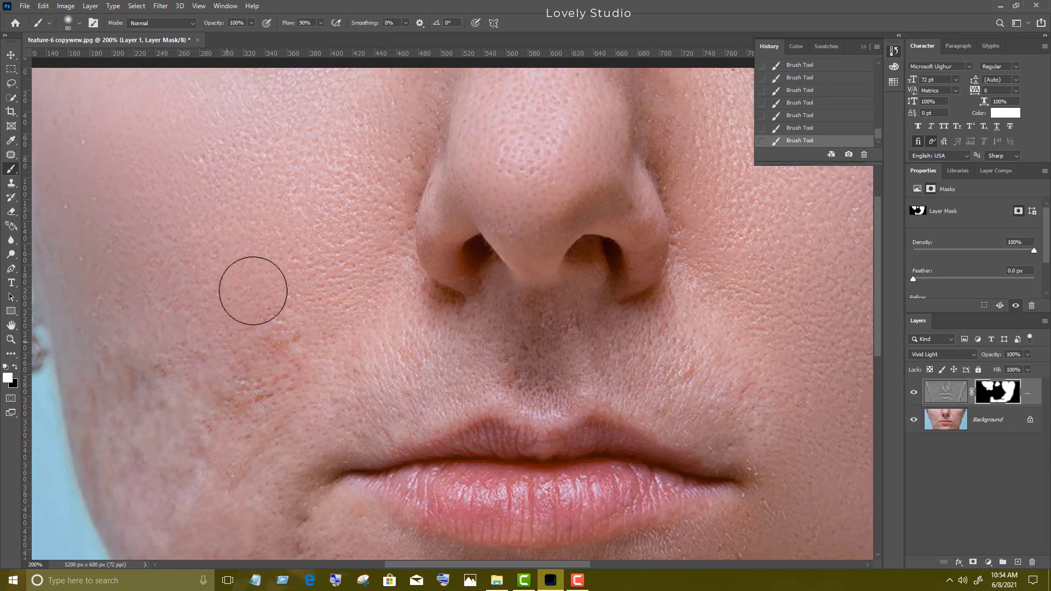
pyautogui.scroll(-1, 235, 312)
pyautogui.scroll(-2, 219, 295)
pyautogui.press(']')
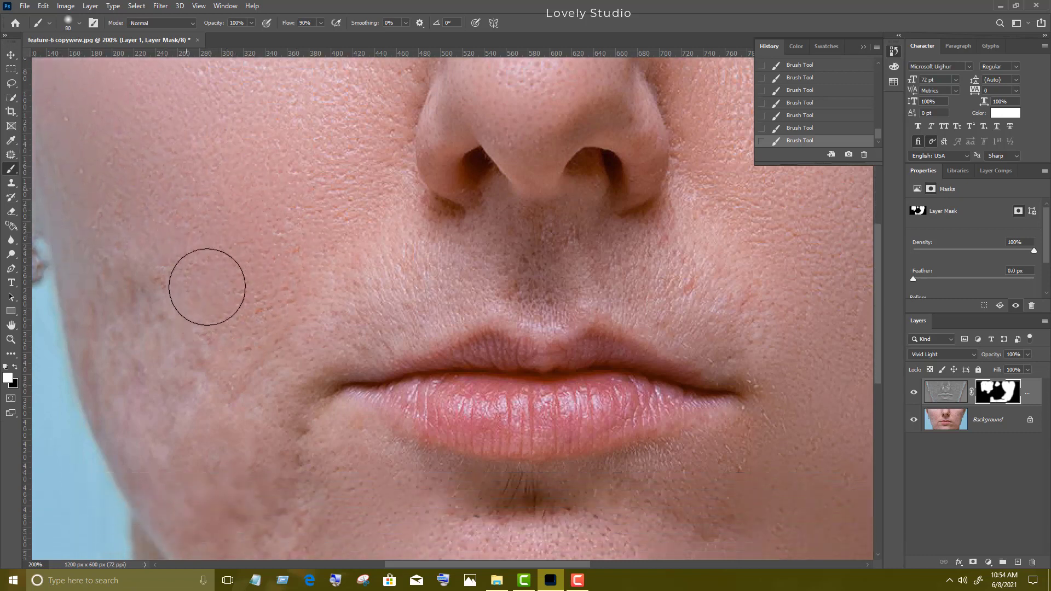
pyautogui.moveTo(207, 287)
pyautogui.mouseDown()
pyautogui.moveTo(150, 246)
pyautogui.moveTo(129, 307)
pyautogui.moveTo(132, 345)
pyautogui.moveTo(113, 337)
pyautogui.mouseUp()
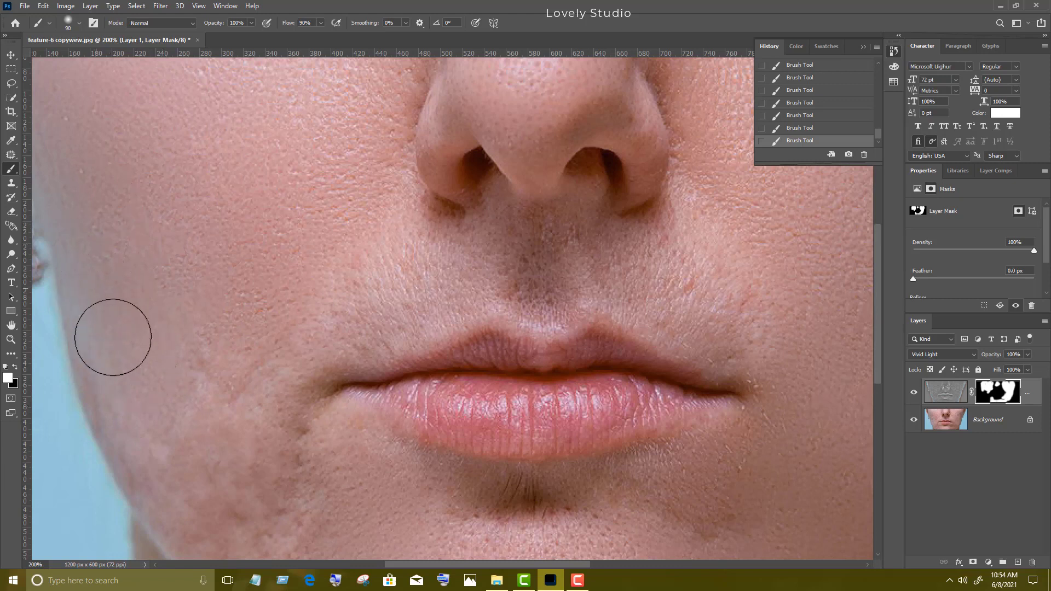
pyautogui.scroll(-2, 216, 336)
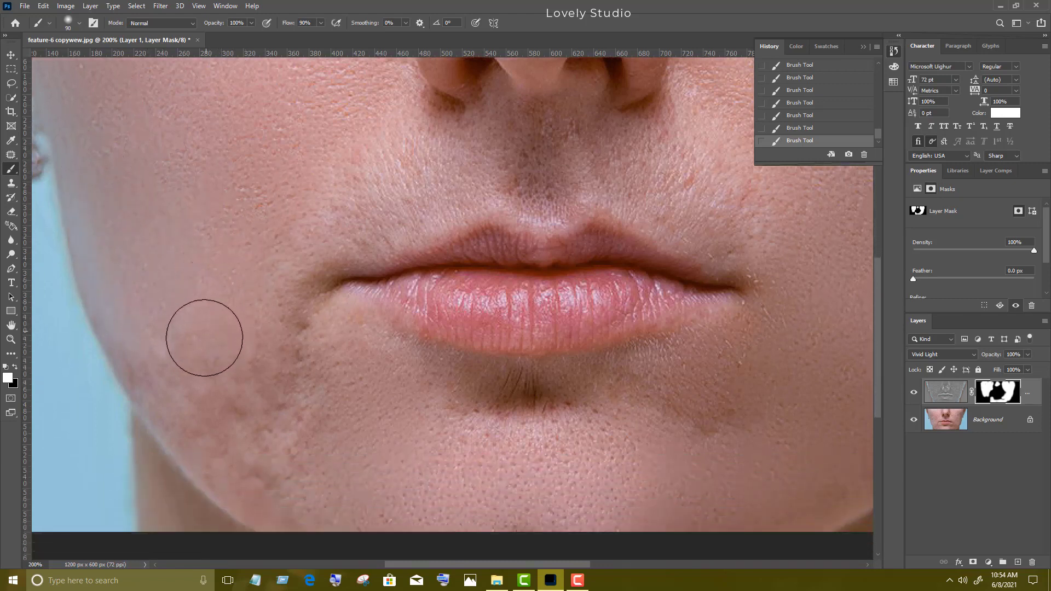
pyautogui.moveTo(205, 337)
pyautogui.mouseDown()
pyautogui.moveTo(136, 315)
pyautogui.moveTo(309, 398)
pyautogui.moveTo(321, 333)
pyautogui.moveTo(241, 453)
pyautogui.moveTo(399, 502)
pyautogui.mouseUp()
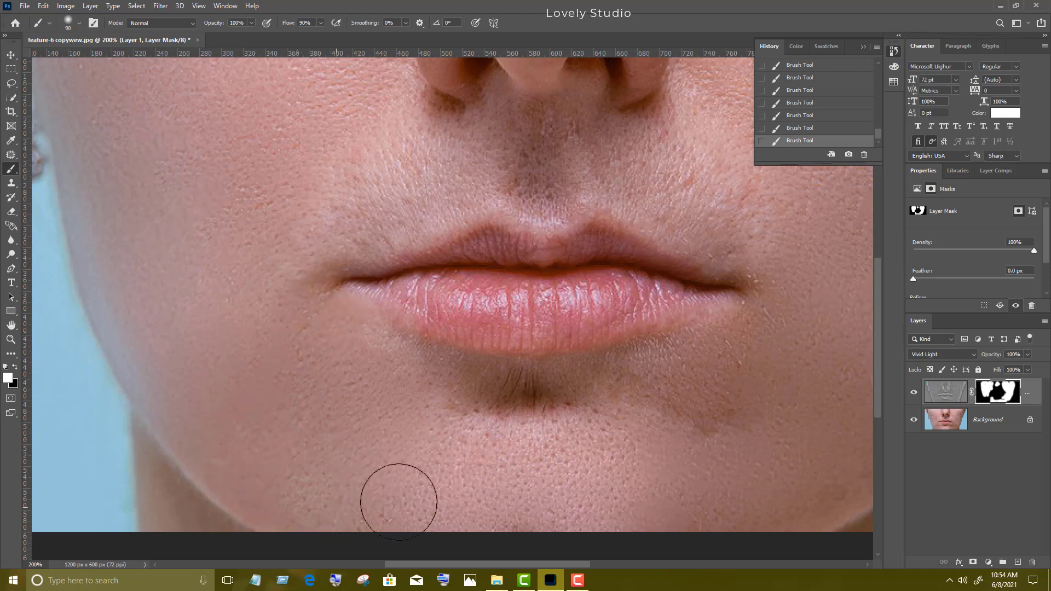
# Step: Shrink the brush for finer areas and move the view back up the face
pyautogui.scroll(2, 339, 373)
pyautogui.scroll(2, 372, 339)
pyautogui.press('[')
pyautogui.press('[')
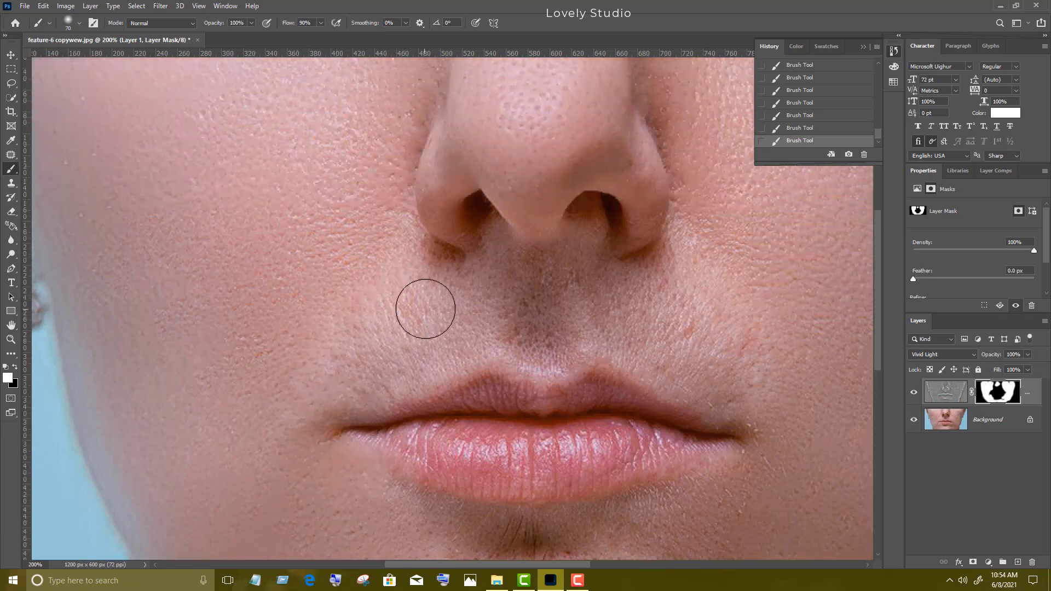
pyautogui.press('[')
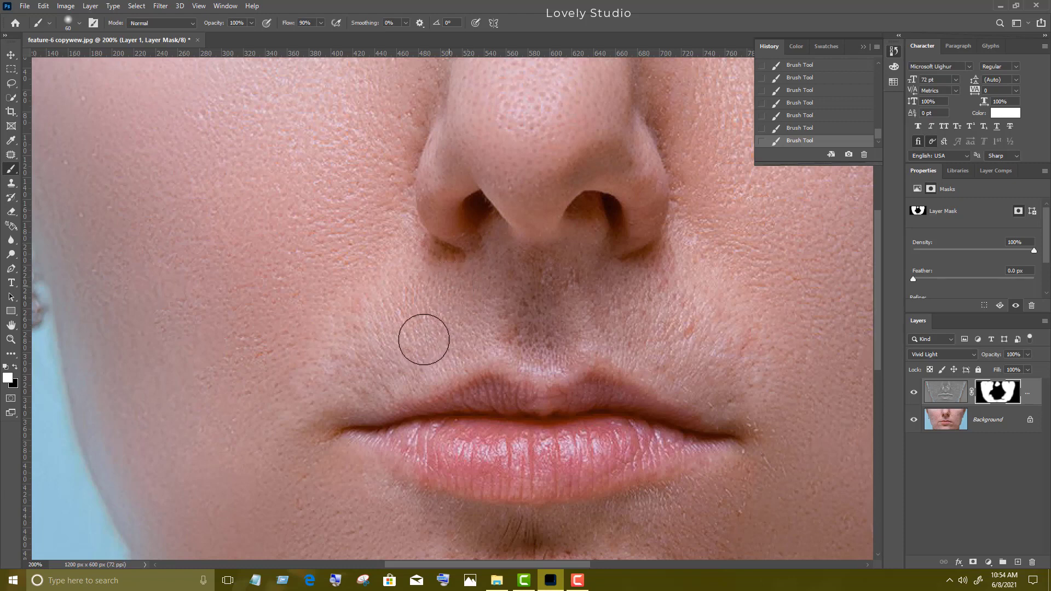
pyautogui.press(']')
pyautogui.scroll(2, 656, 329)
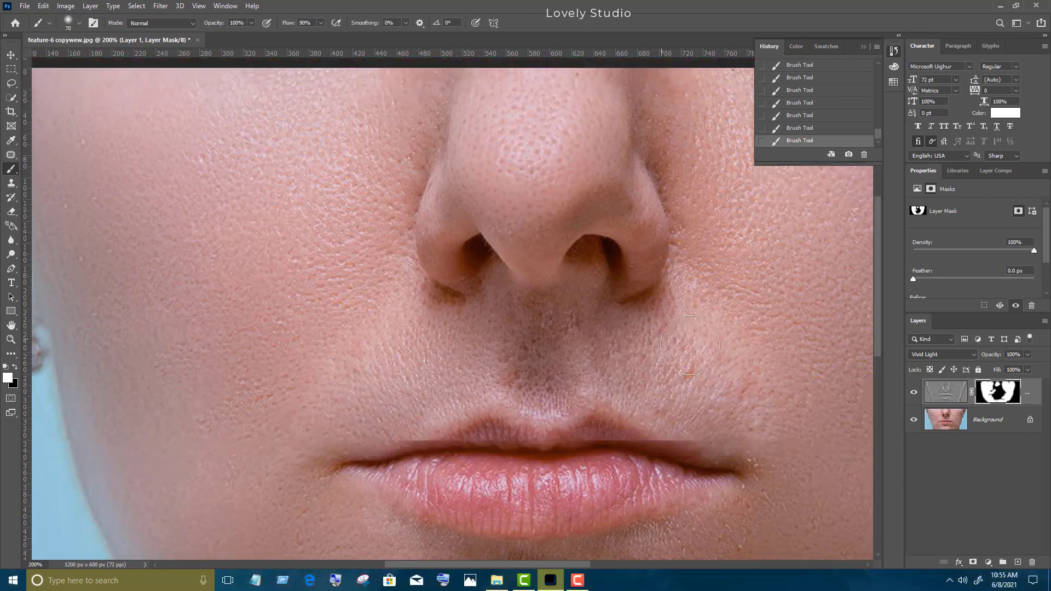
pyautogui.scroll(2, 709, 344)
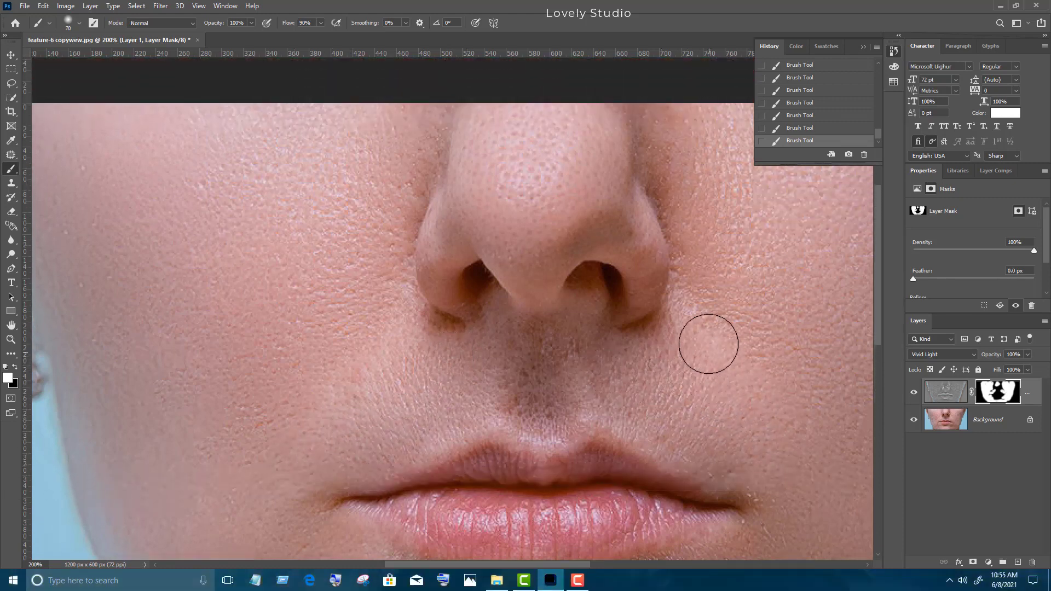
pyautogui.scroll(1, 708, 344)
pyautogui.press('[')
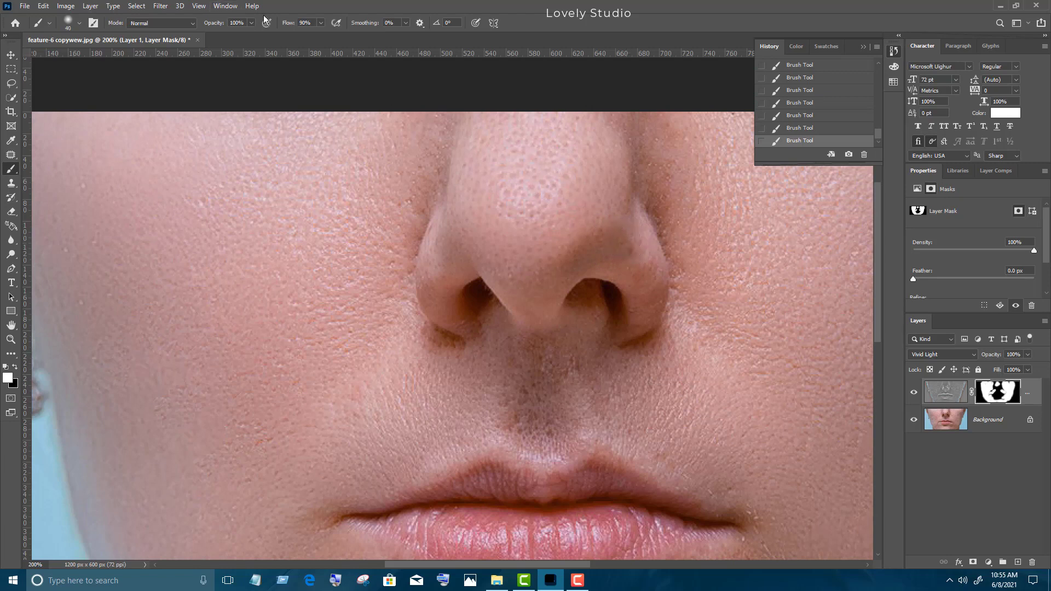
# Step: Set the brush painting opacity to 50% for gentler mask touch-ups
pyautogui.click(252, 23)
pyautogui.press(']')
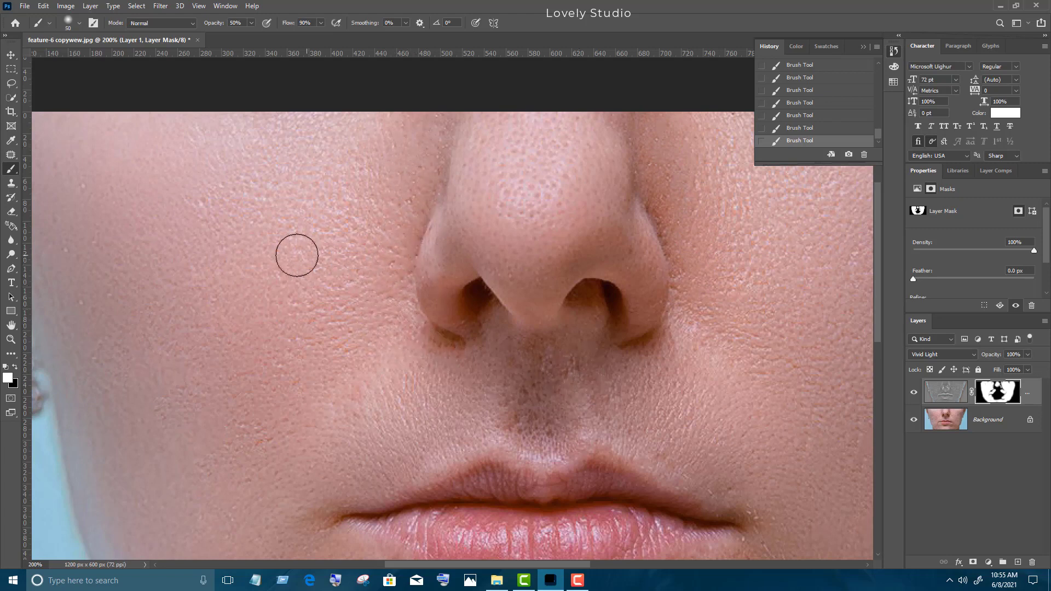
pyautogui.scroll(-3, 495, 260)
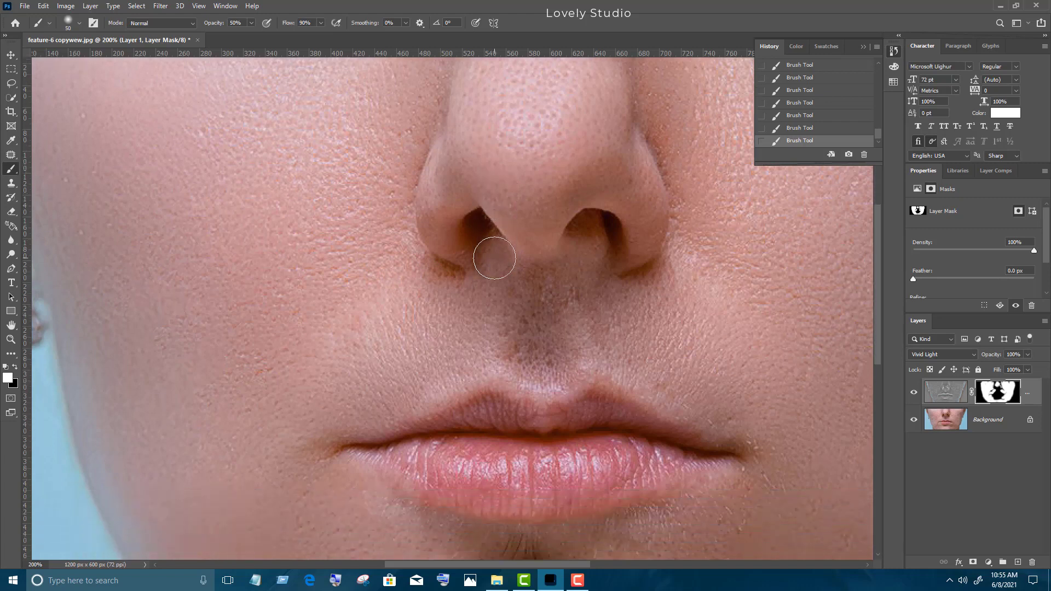
pyautogui.scroll(2, 438, 230)
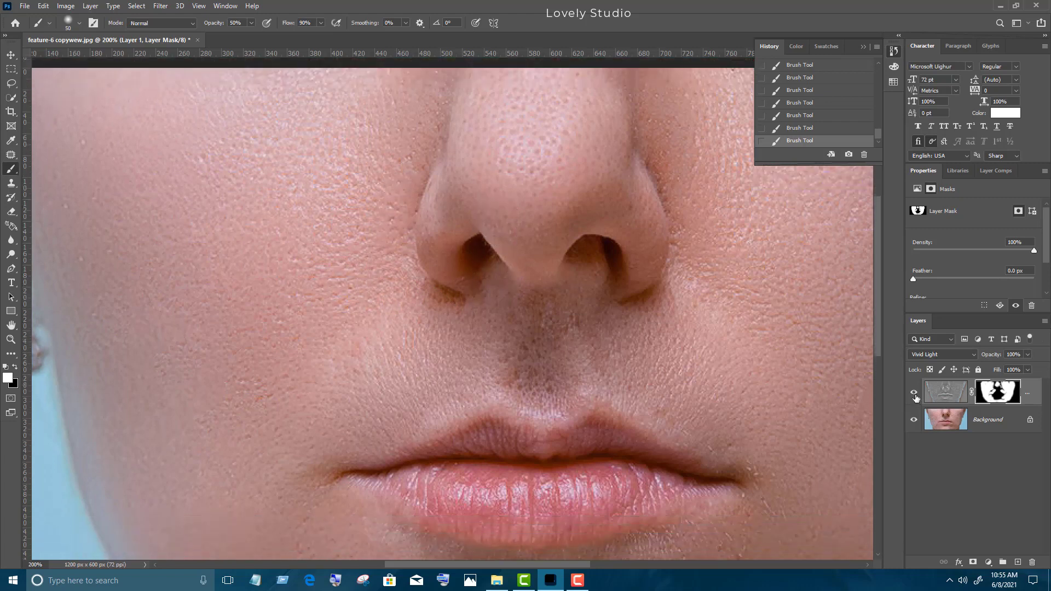
# Step: Toggle Layer 1 off and on to compare with the original skin, then zoom out
pyautogui.click(913, 393)
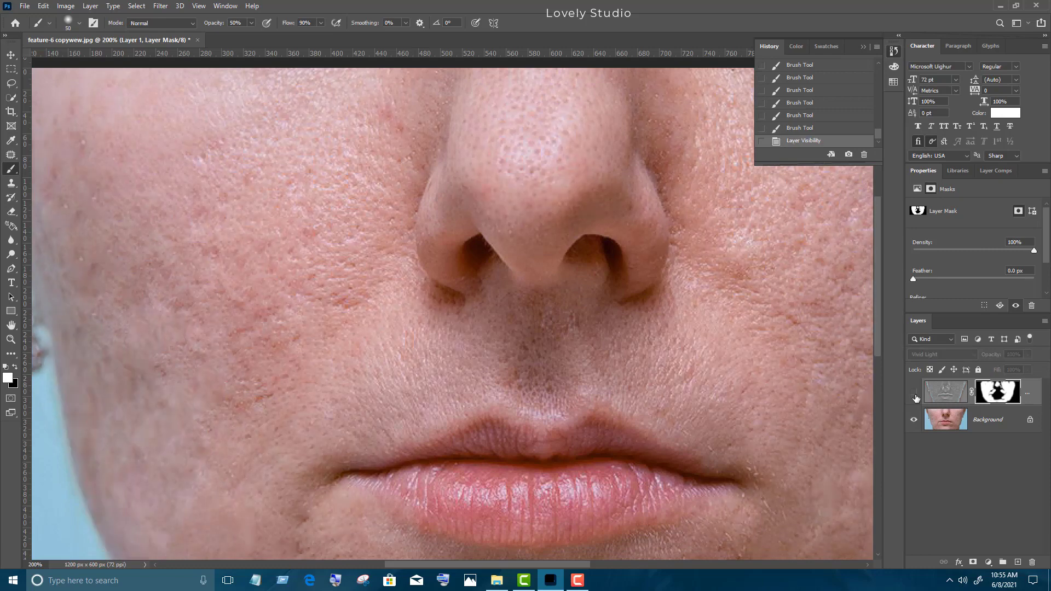
pyautogui.click(914, 393)
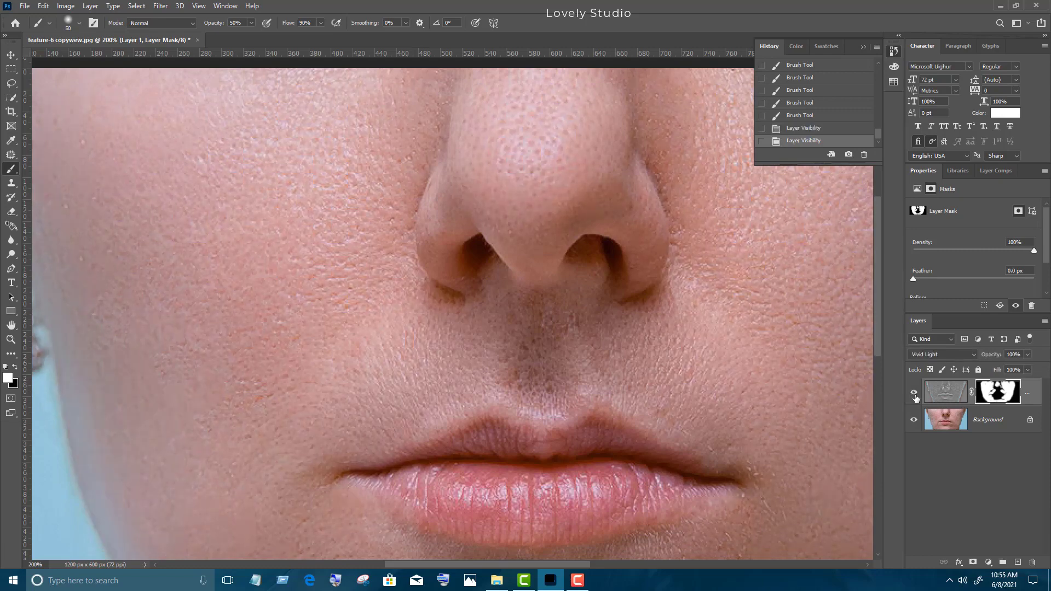
pyautogui.hotkey('ctrl', '-')
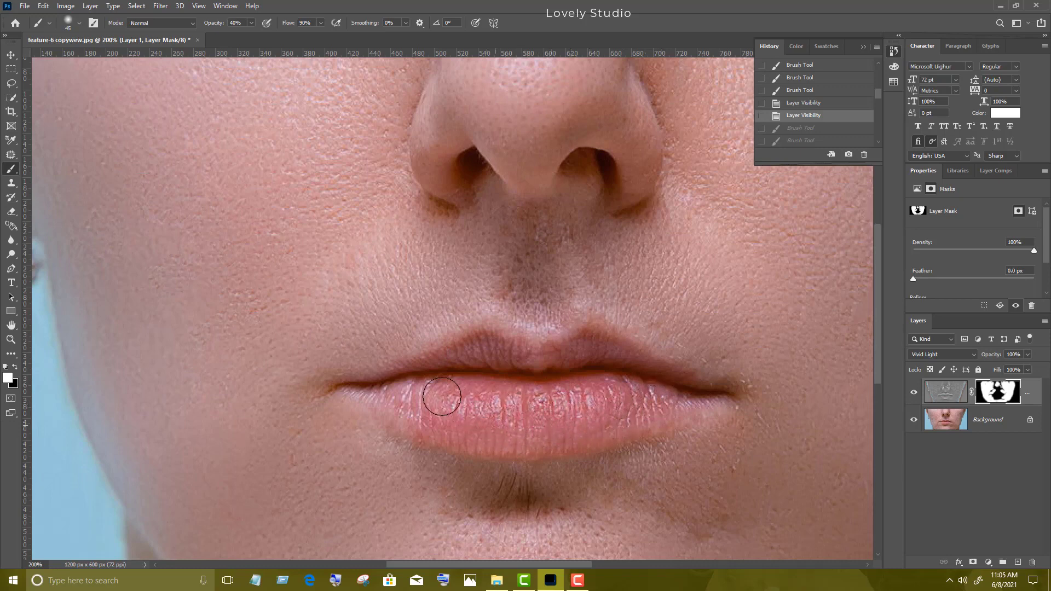
# Step: Paint smoothing below the nose, above the upper lip and on the cheek beside the nose
pyautogui.click(588, 420)
pyautogui.scroll(2, 588, 311)
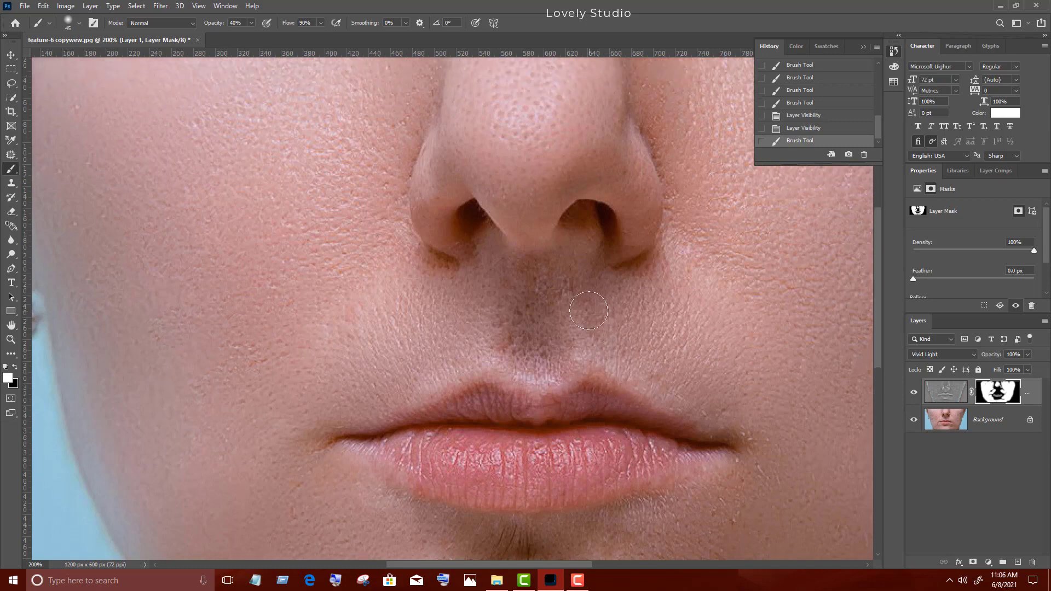
pyautogui.moveTo(603, 304); pyautogui.dragTo(589, 342)
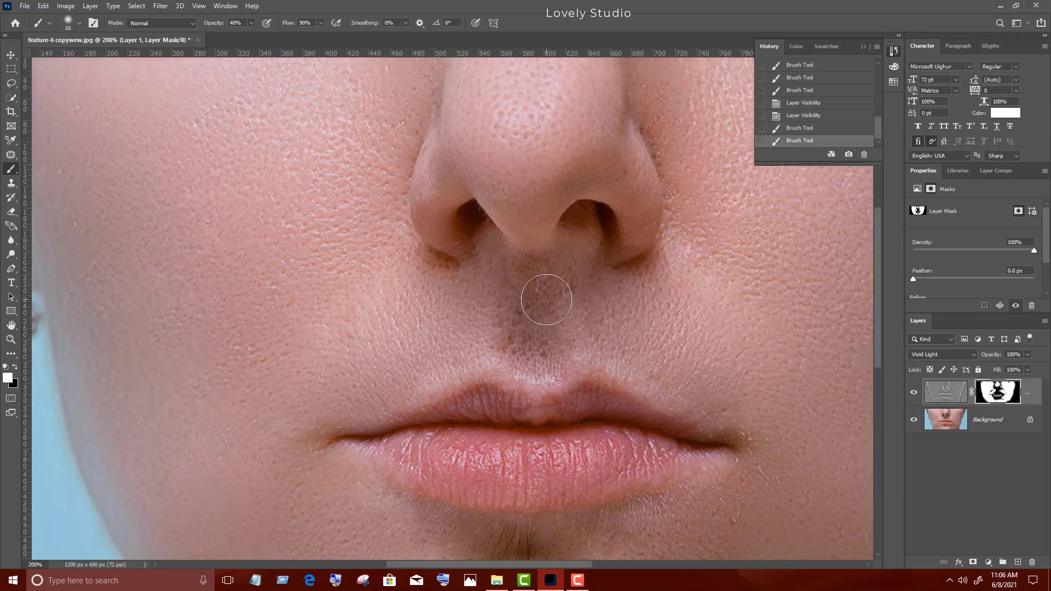
pyautogui.moveTo(547, 299); pyautogui.dragTo(529, 356)
pyautogui.moveTo(501, 307); pyautogui.dragTo(422, 309)
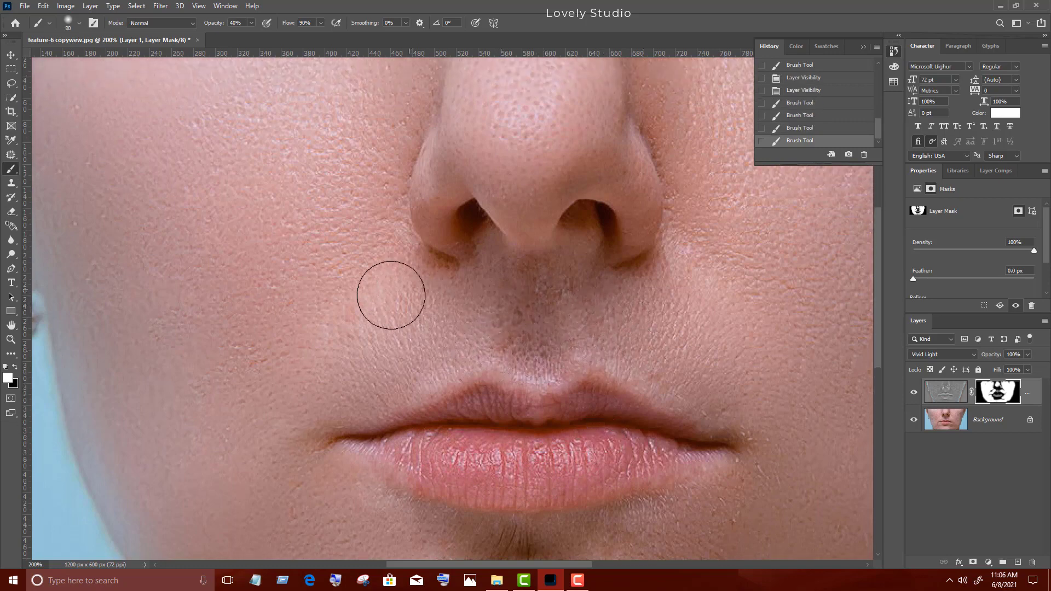
# Step: Resize the brush and smooth the skin along the nose's right edge
pyautogui.press(']')
pyautogui.scroll(2, 541, 217)
pyautogui.scroll(1, 541, 217)
pyautogui.press('[')
pyautogui.press('[')
pyautogui.press('[')
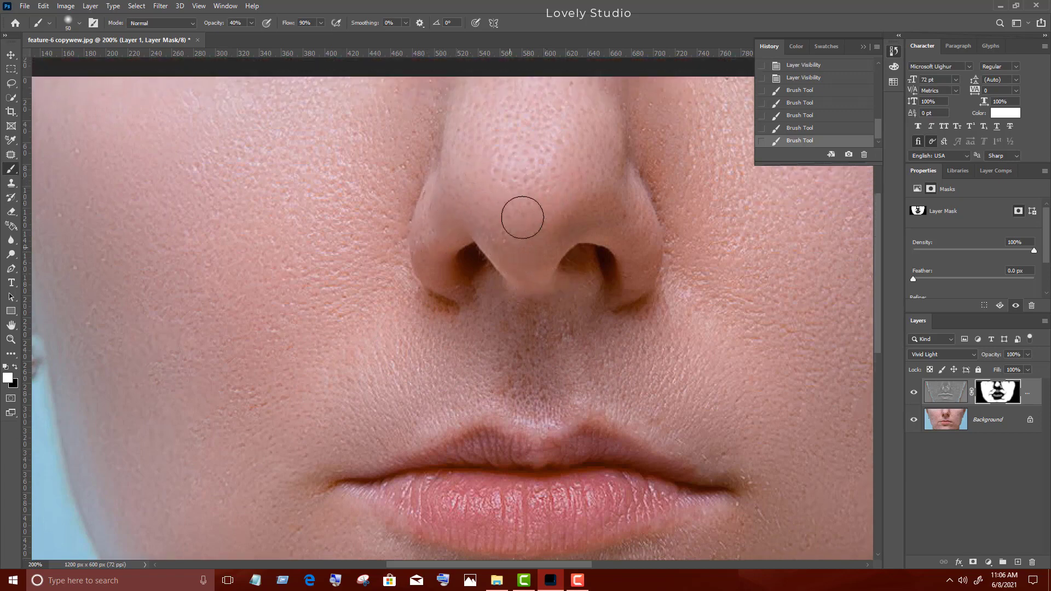
pyautogui.moveTo(591, 162)
pyautogui.mouseDown()
pyautogui.moveTo(641, 192)
pyautogui.moveTo(695, 258)
pyautogui.moveTo(721, 352)
pyautogui.moveTo(714, 218)
pyautogui.mouseUp()
pyautogui.scroll(2, 646, 152)
pyautogui.press(']')
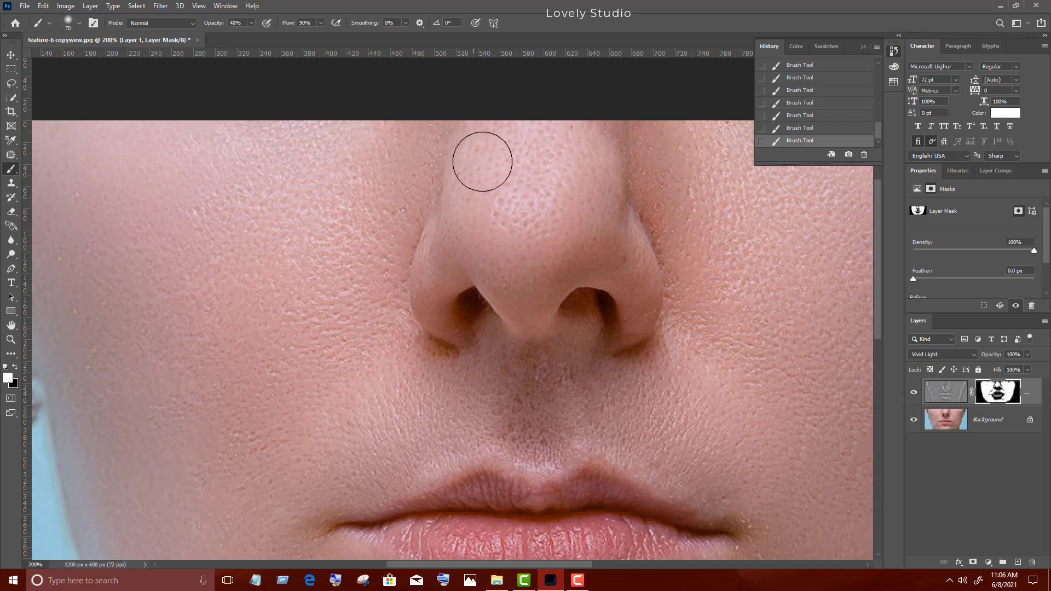
pyautogui.scroll(-1, 478, 192)
pyautogui.scroll(-3, 486, 258)
pyautogui.scroll(-3, 625, 417)
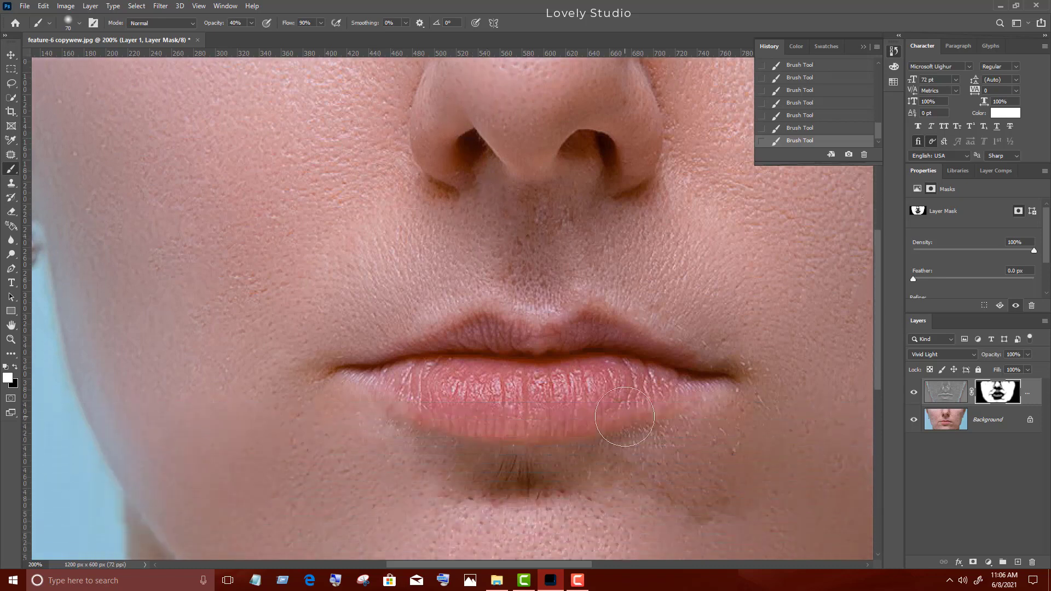
pyautogui.press(']')
# Step: Apply Camera Raw to the Background layer with Reds saturation +13 and Oranges +9
pyautogui.click(945, 420)
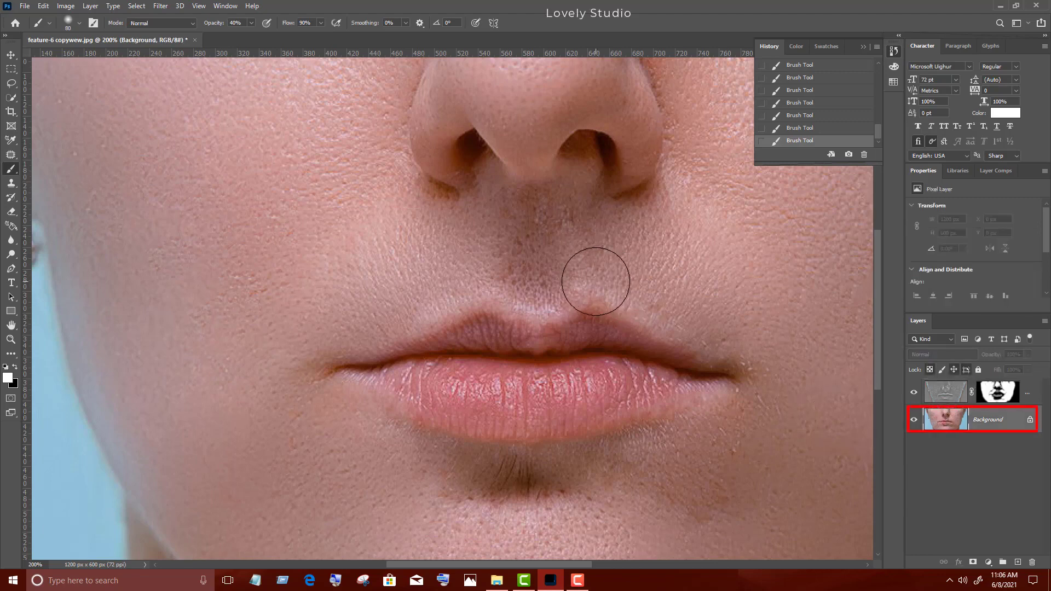
pyautogui.hotkey('ctrl', 'shift', 'a')
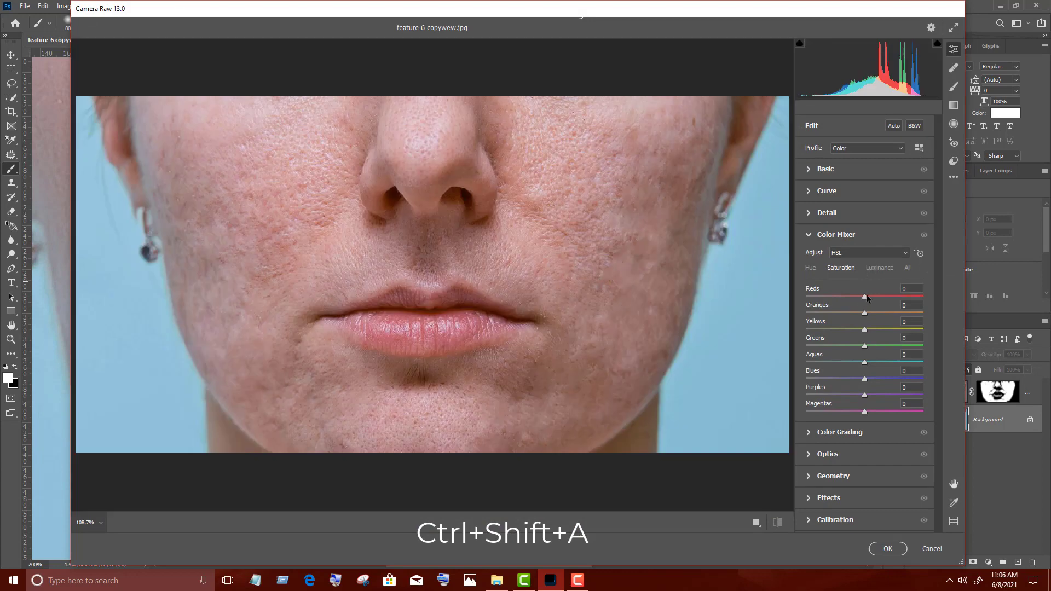
pyautogui.moveTo(864, 297); pyautogui.dragTo(862, 297)
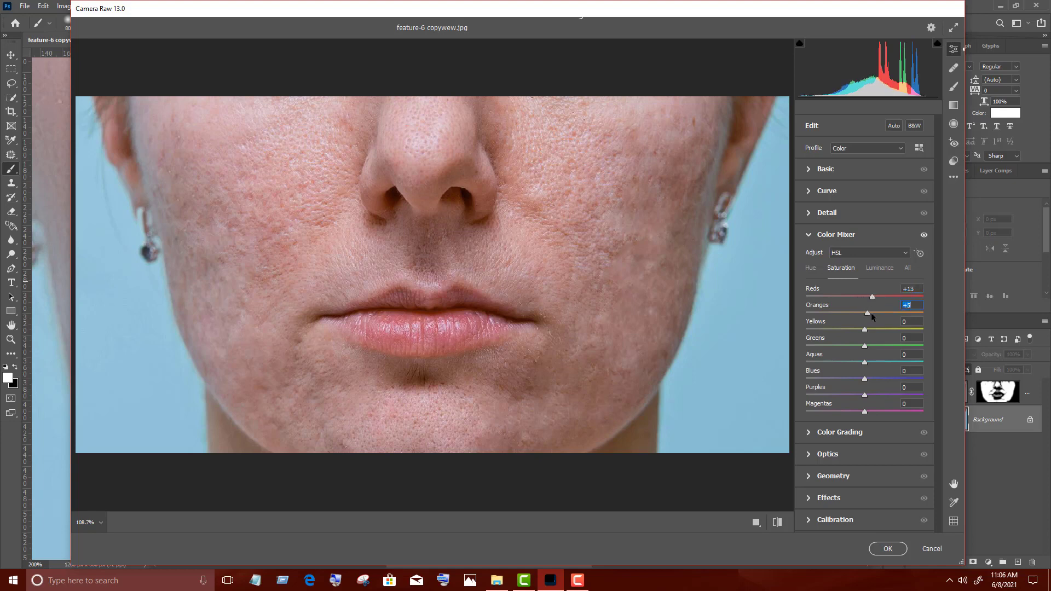
pyautogui.click(888, 548)
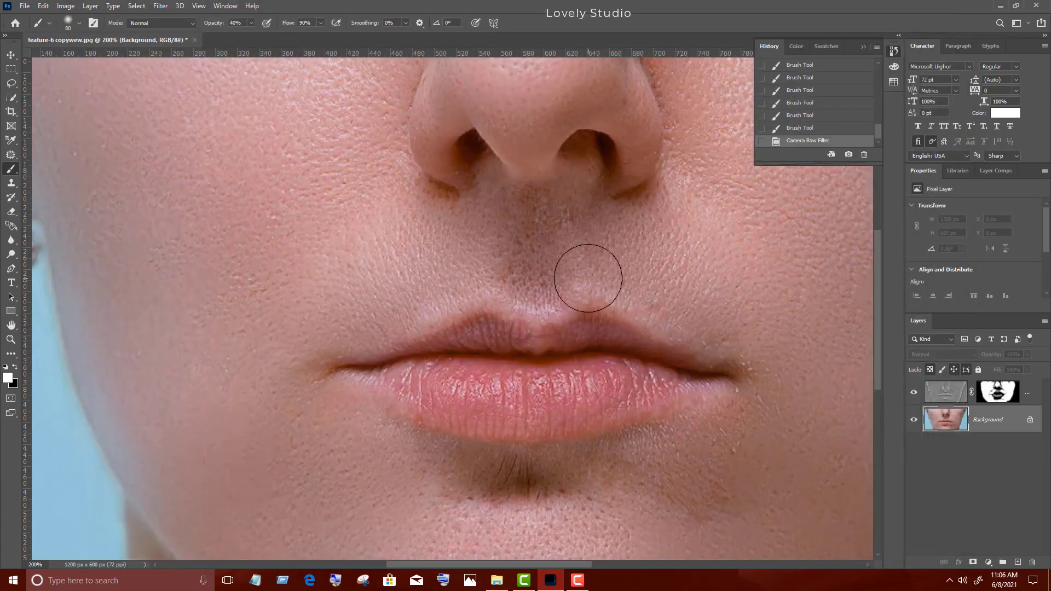
# Step: Zoom out to view the whole finished face photo
pyautogui.hotkey('ctrl', '-')
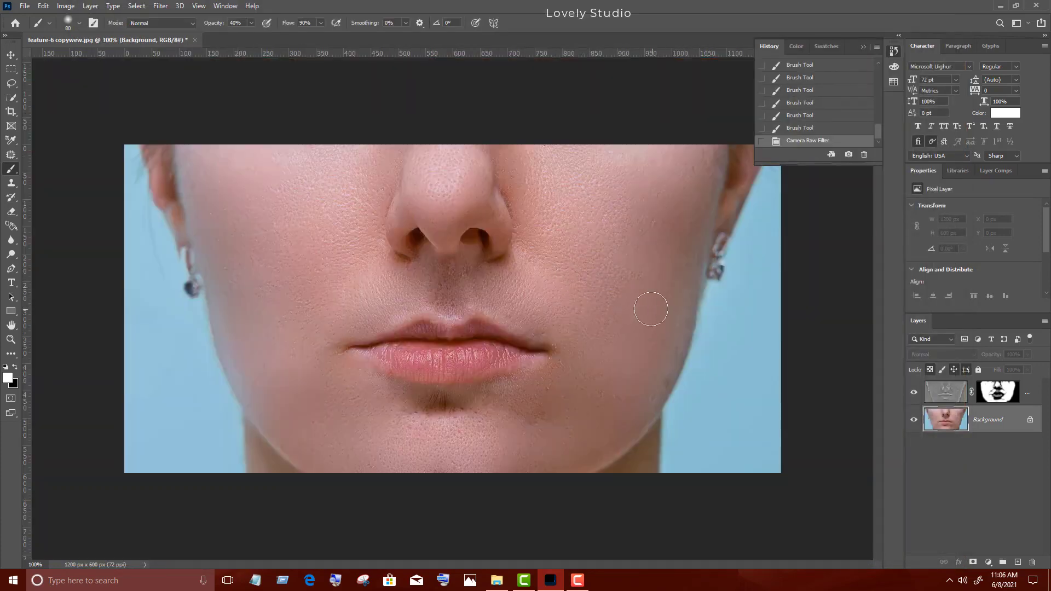